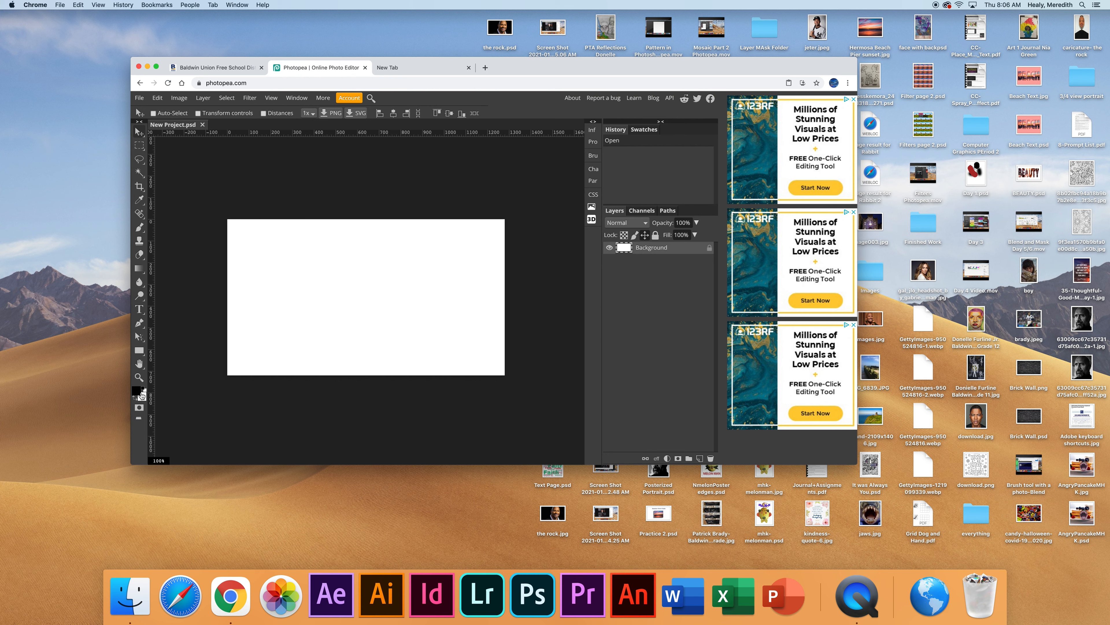
Swap the foreground and background colours so that white is the foreground colour
key("x")
key("x")
key("x")
key("x")
key("x")
key("x")
key("x")
key("x")
key("x")
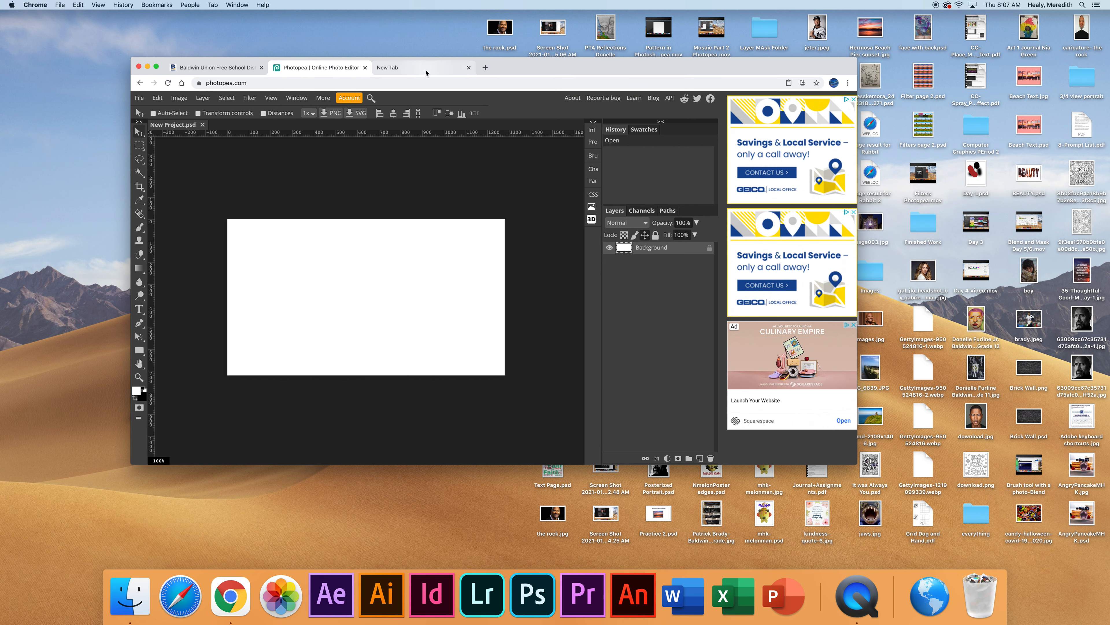
Place the image IMG_6839.JPG from the Desktop folder into the blank project as a new layer
left_click_drag(520, 69, 492, 71)
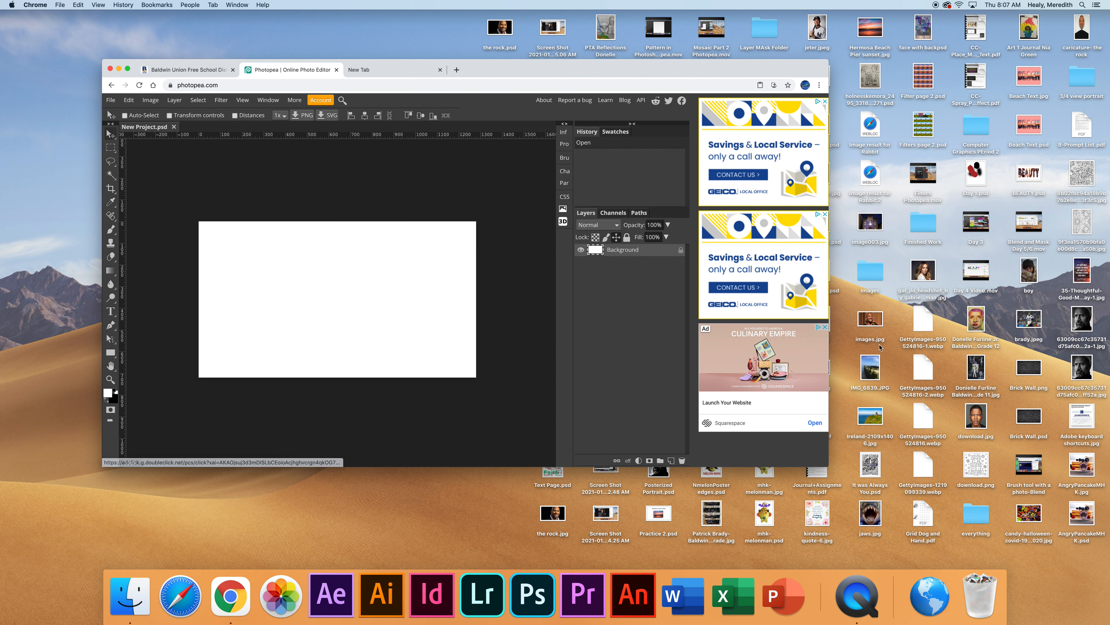
left_click(111, 100)
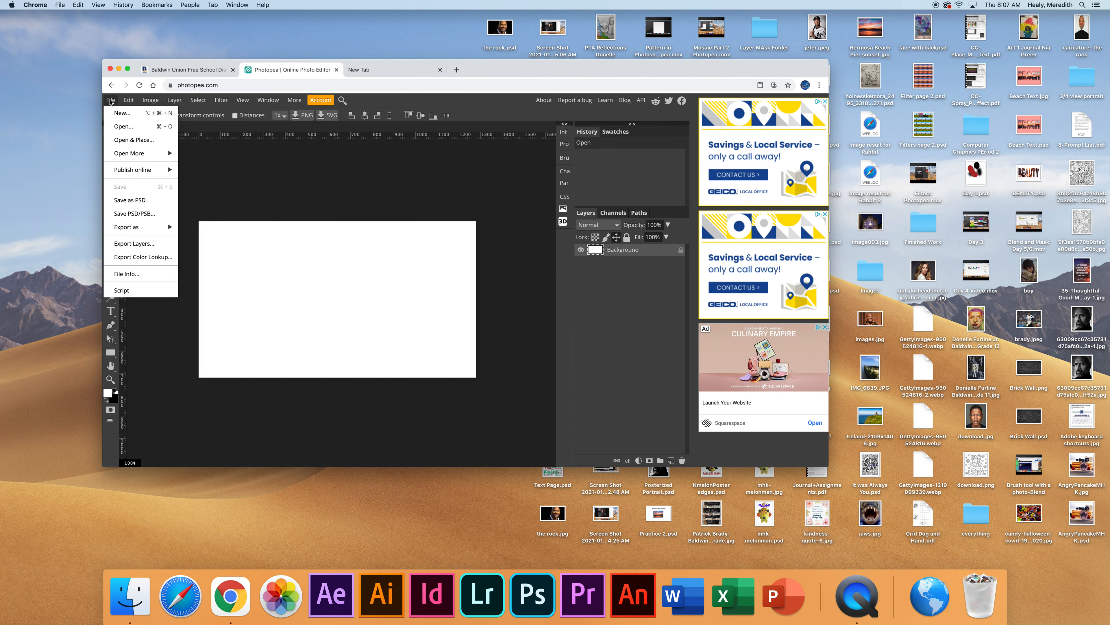
left_click(127, 141)
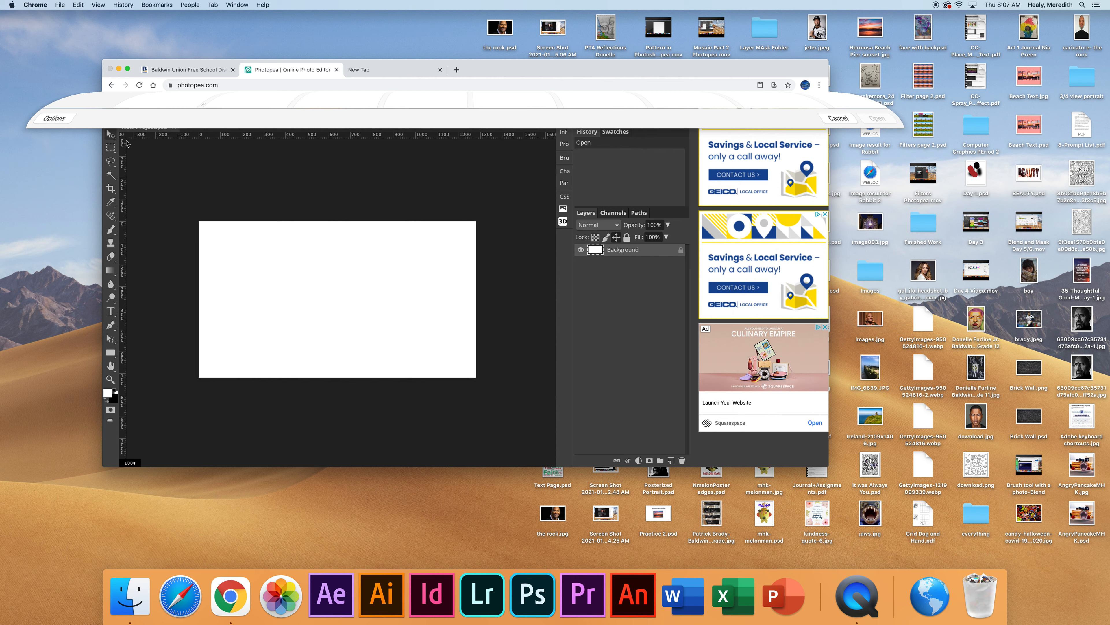
scroll(157, 284, "down", 1)
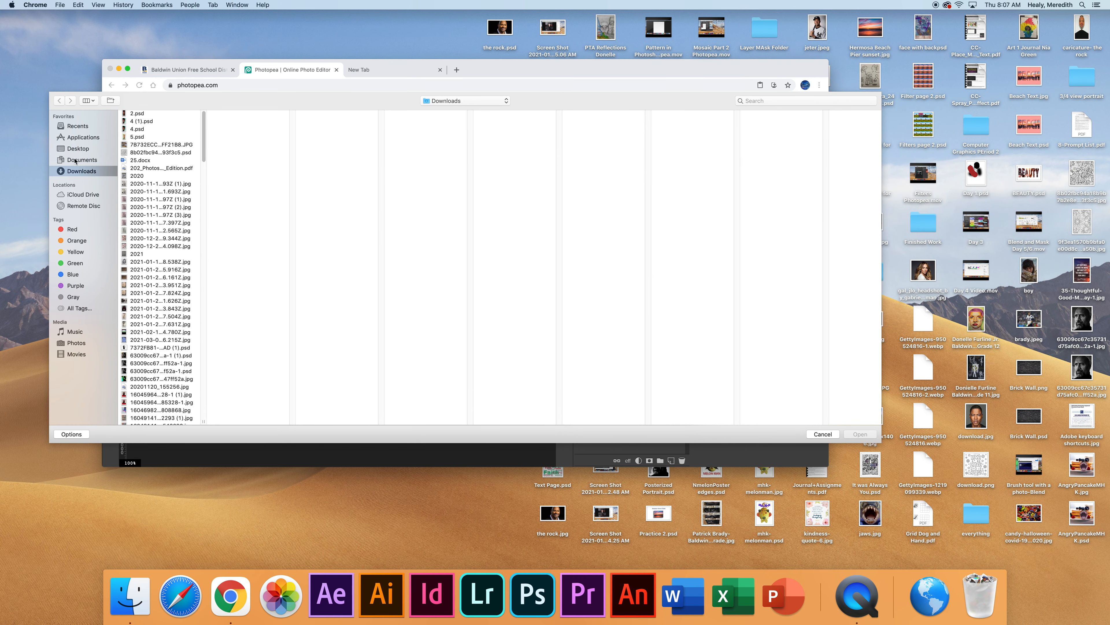
left_click(75, 148)
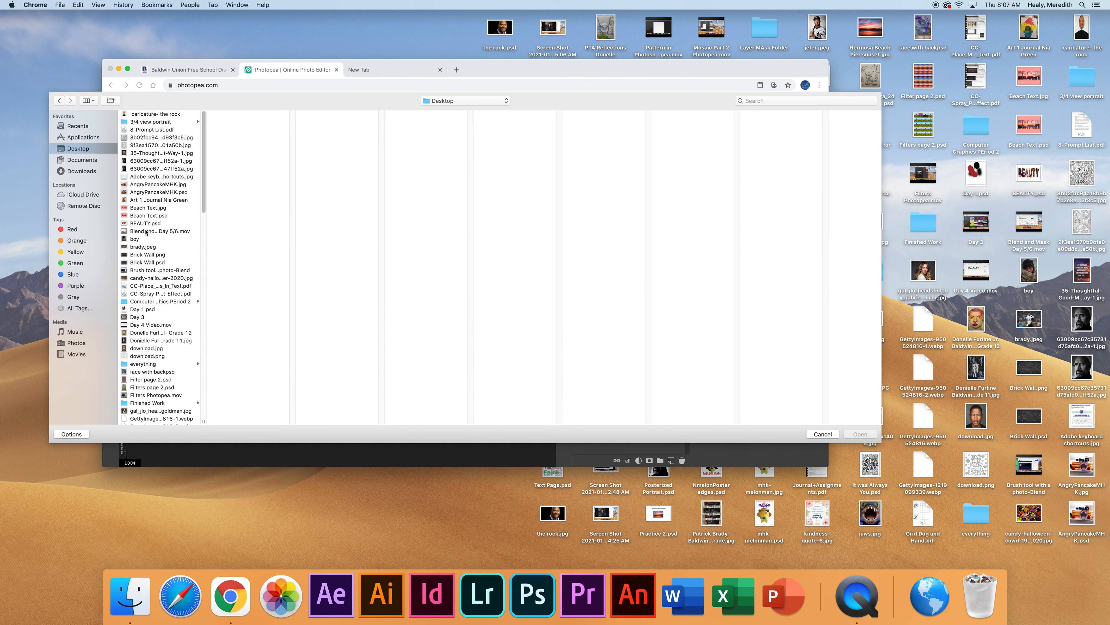
scroll(142, 229, "down", 2)
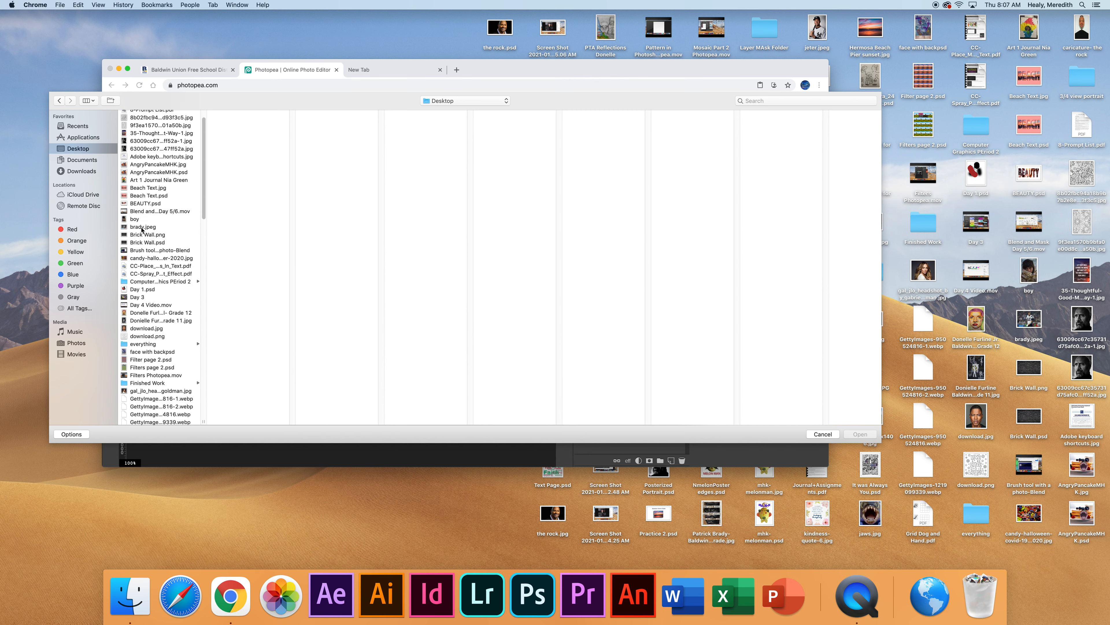
scroll(142, 229, "down", 5)
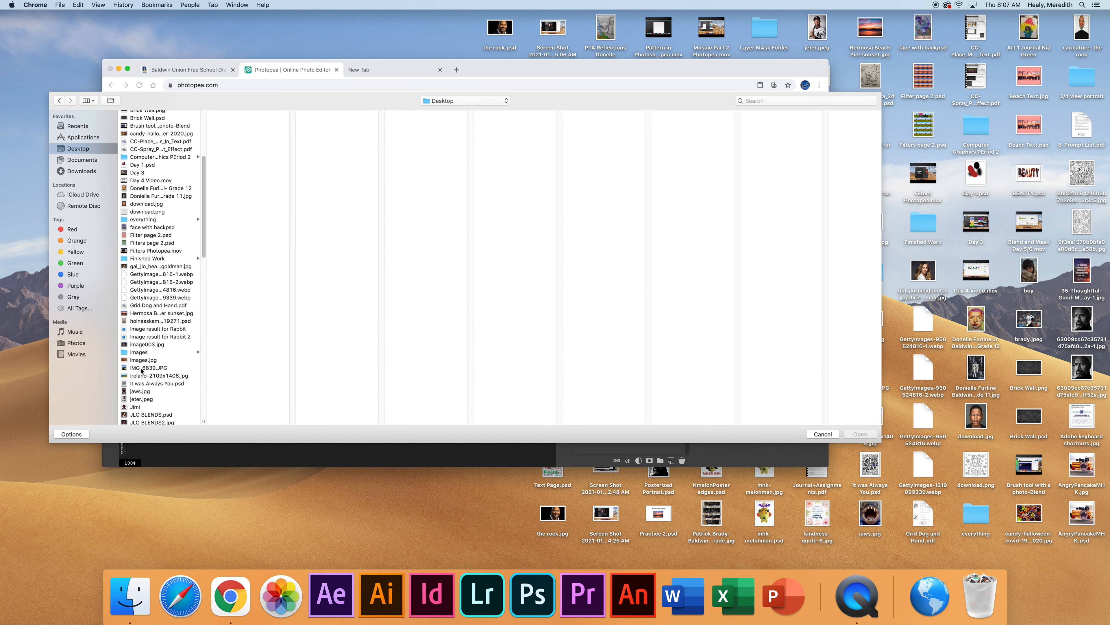
left_click(141, 368)
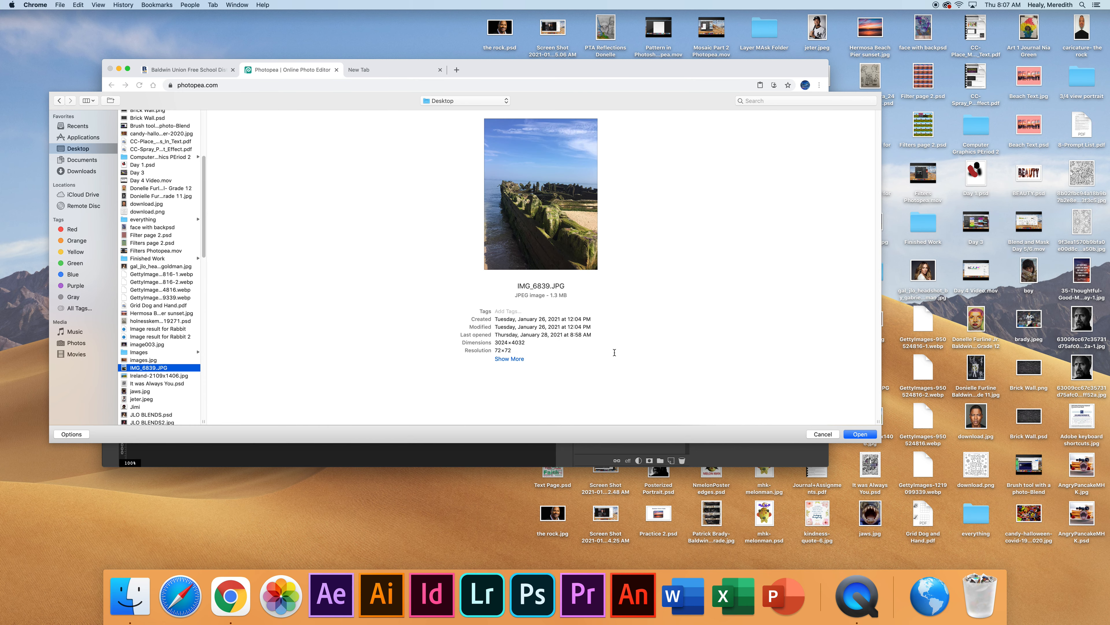
left_click(860, 434)
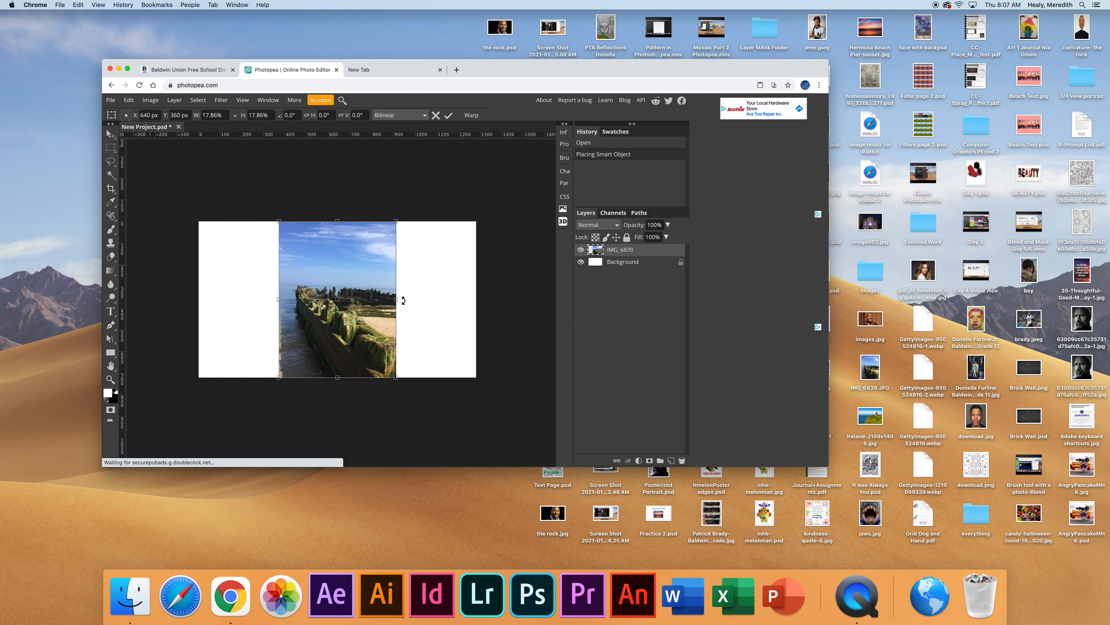
Stretch the placed beach photo to about 44% width and 24% height so it covers the whole canvas
left_click_drag(397, 300, 429, 303)
left_click_drag(279, 298, 233, 298)
left_click_drag(232, 221, 190, 186)
left_click_drag(427, 184, 479, 181)
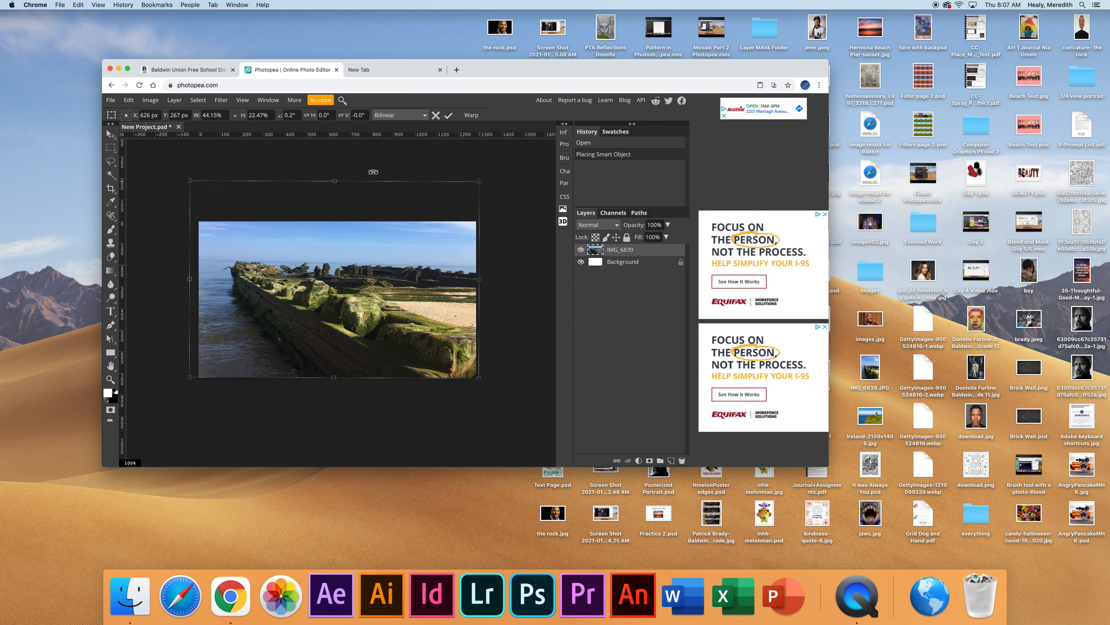
left_click_drag(335, 181, 335, 174)
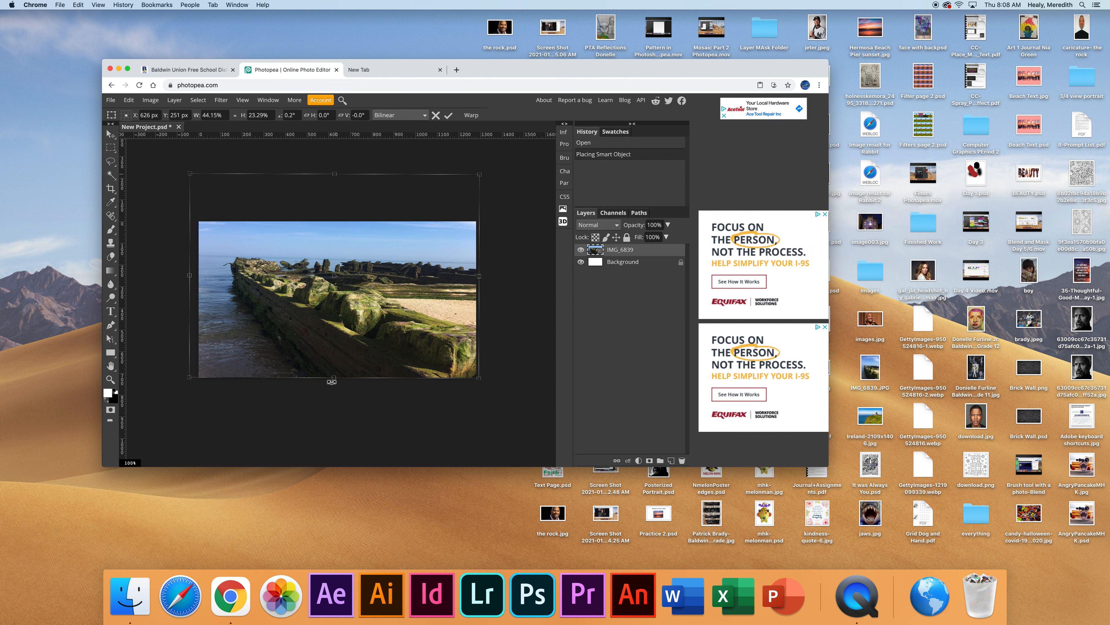
left_click_drag(331, 381, 333, 386)
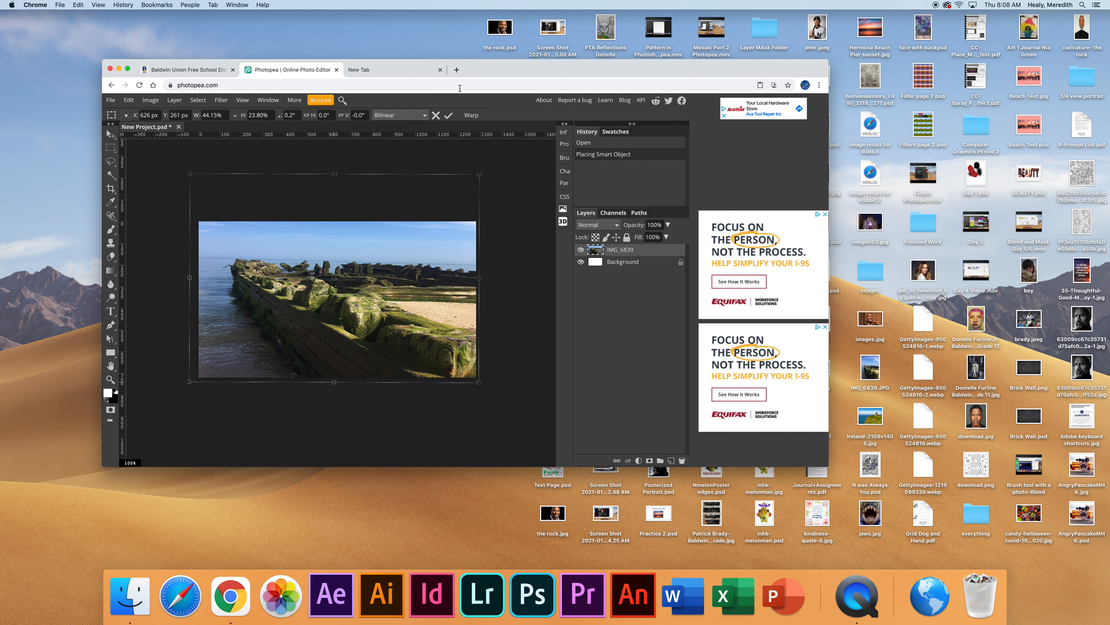
left_click(450, 116)
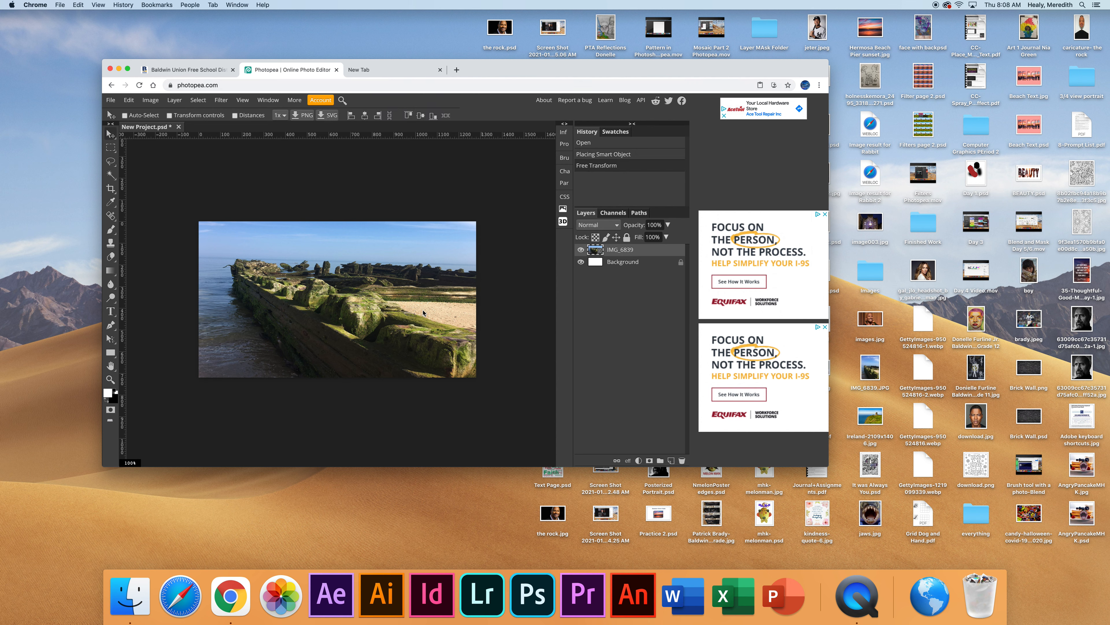
Rename the IMG_6839 layer to Background and duplicate it
double_click(615, 251)
type("Bac")
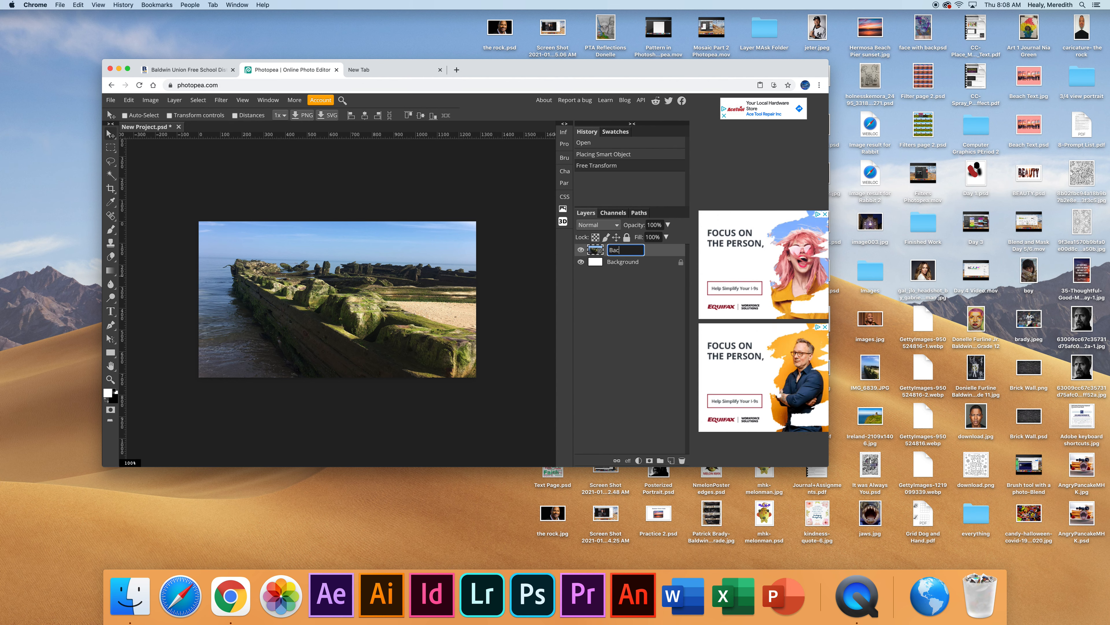
type("kground")
key("Return")
left_click_drag(637, 265, 677, 453)
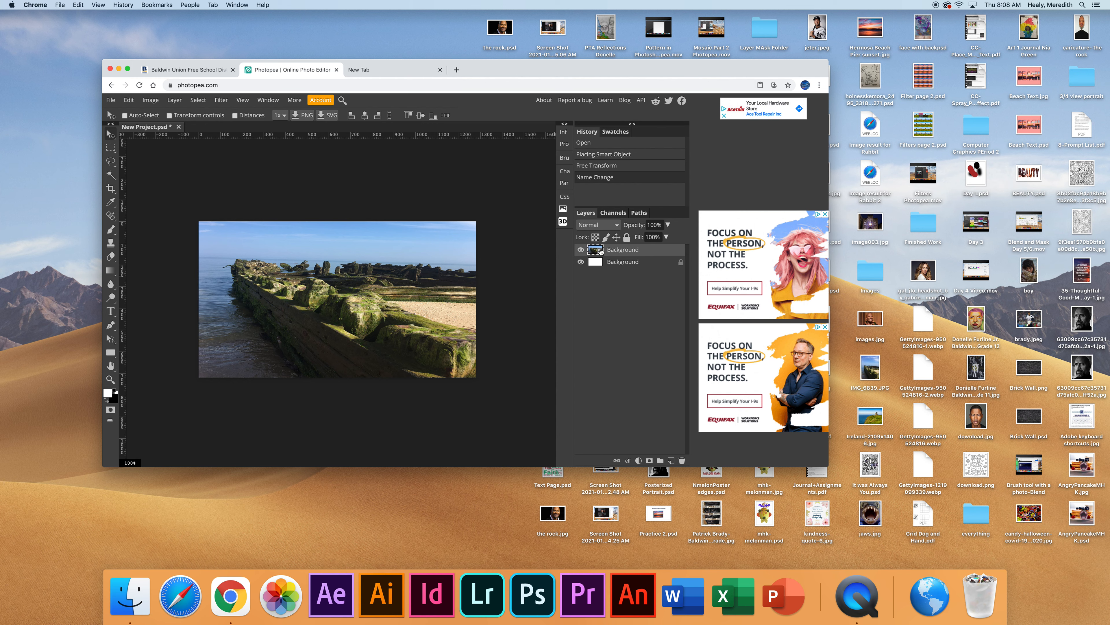
key("super+j")
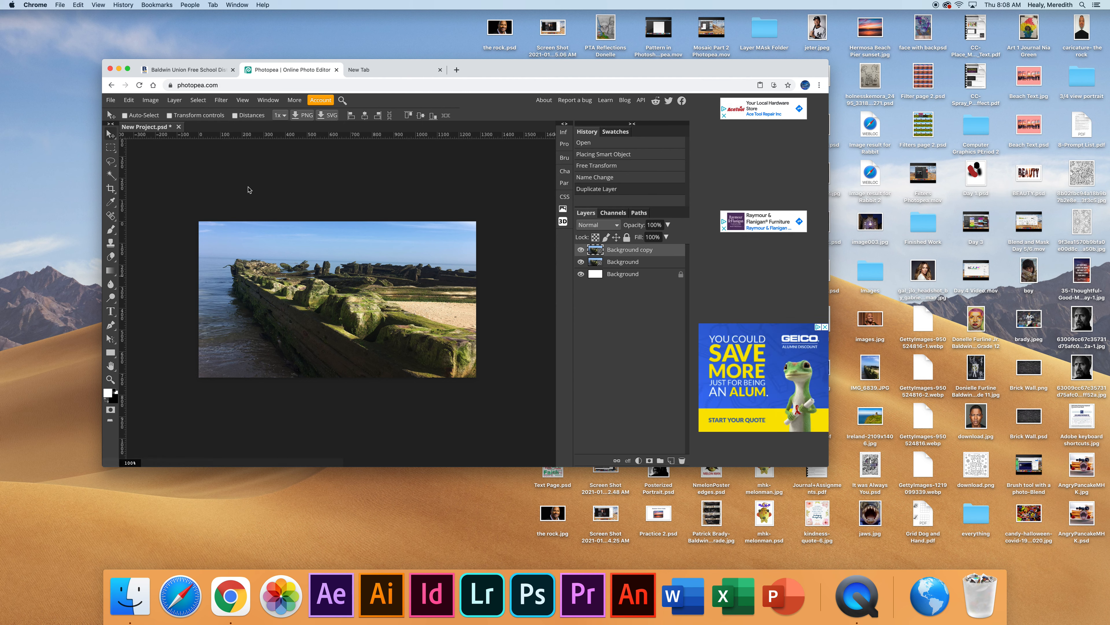
Add a horizontal text layer reading "Summer" over the beach photo
left_click(112, 312)
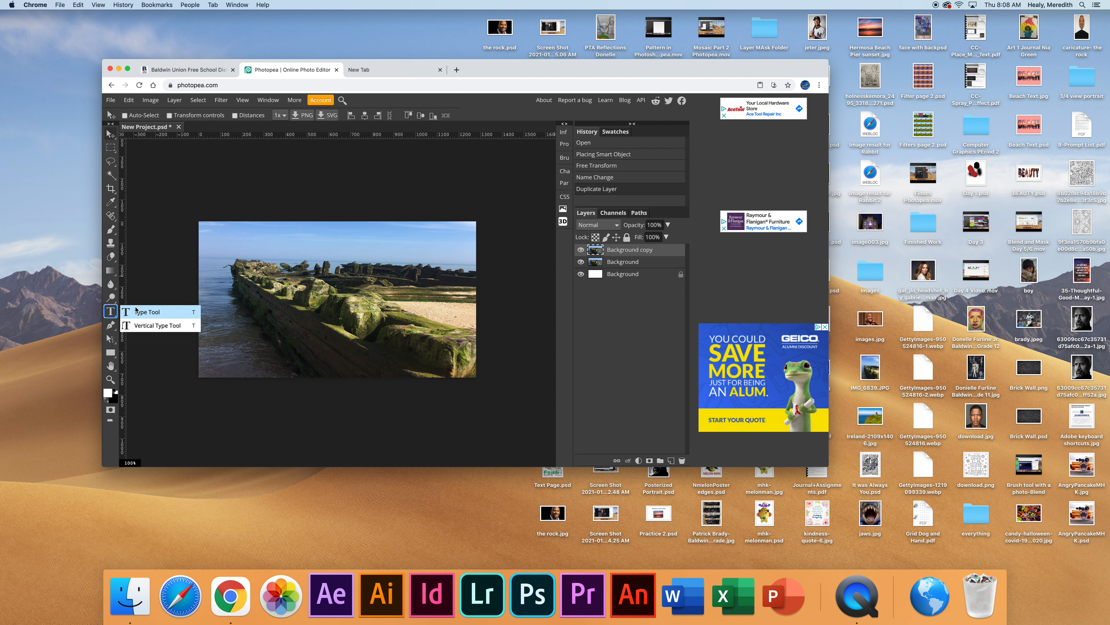
left_click(136, 313)
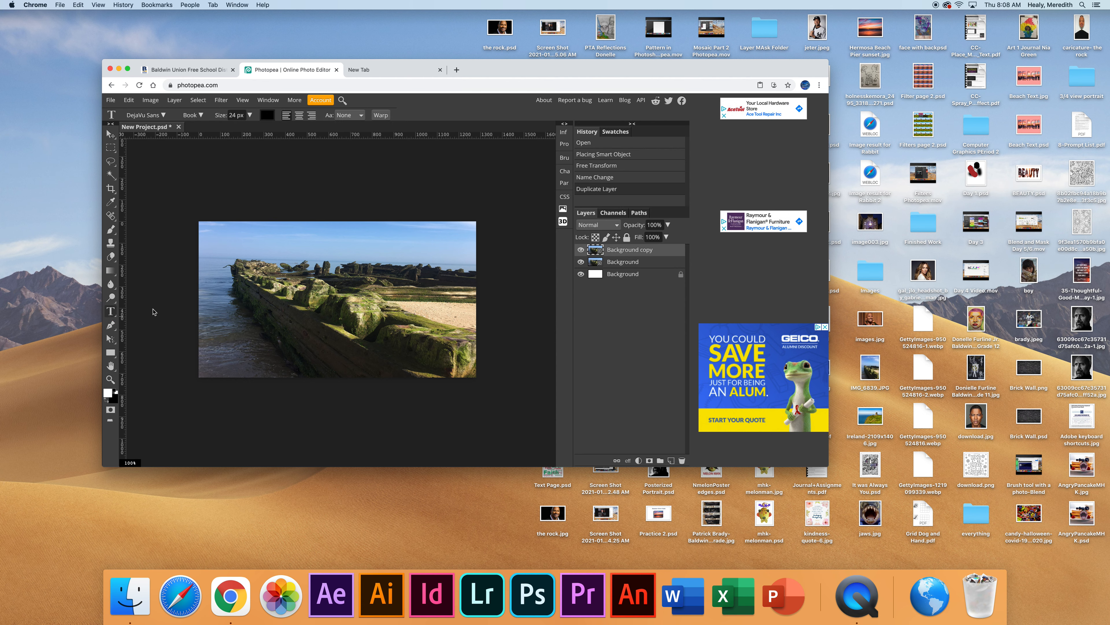
left_click(238, 300)
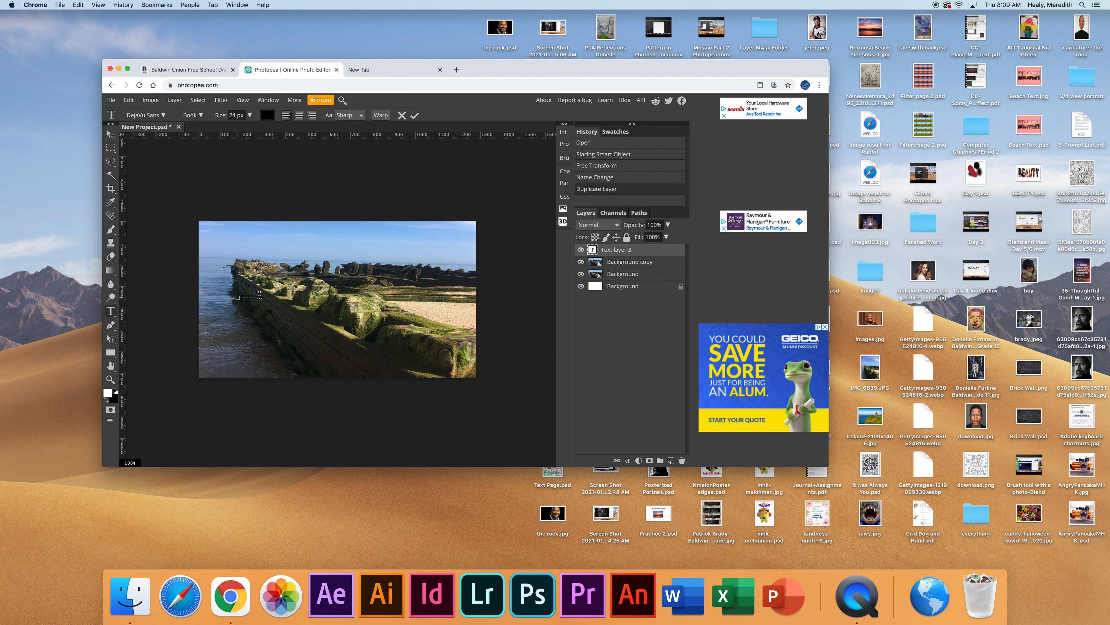
Select the whole word "Summer" and set its font size to 150
left_click_drag(259, 295, 218, 298)
left_click(263, 299)
left_click_drag(262, 298, 223, 298)
left_click(250, 115)
left_click(250, 129)
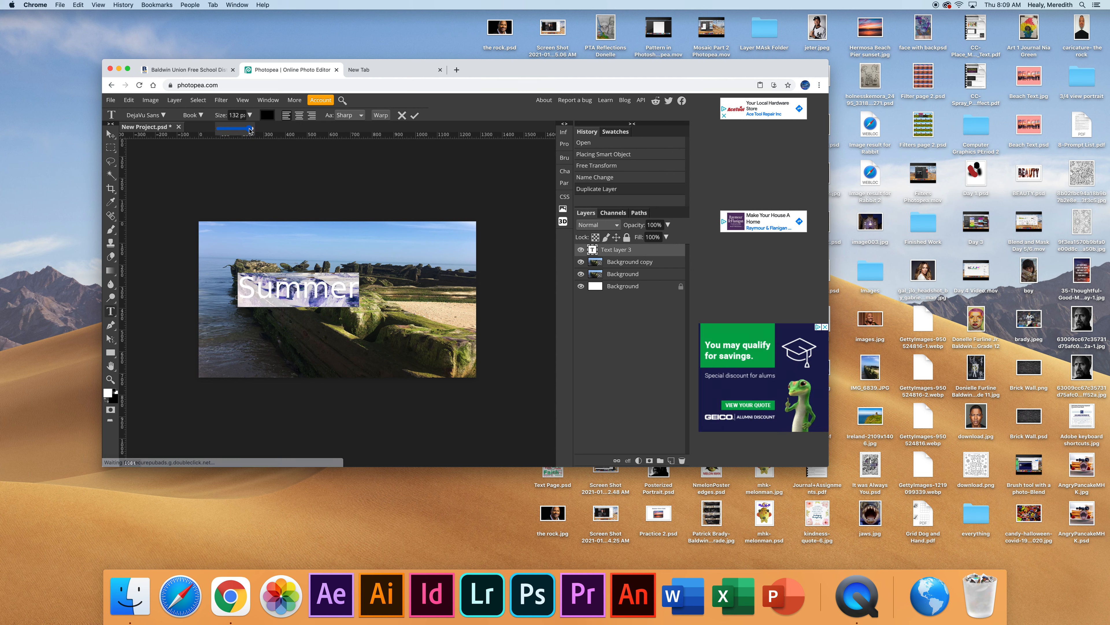
left_click(253, 129)
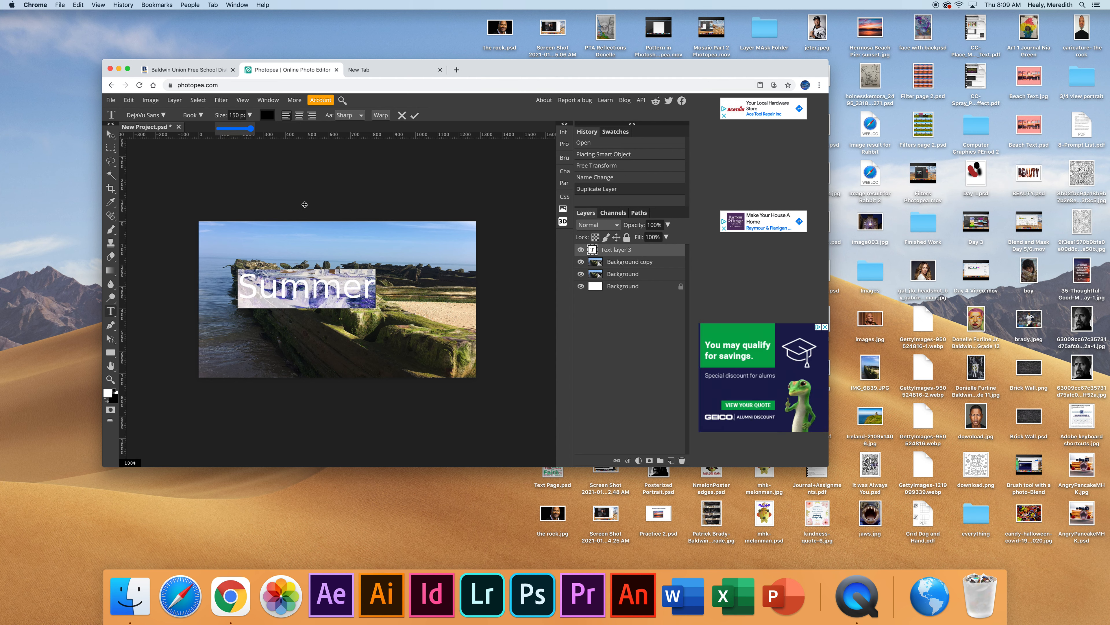
Try to raise the font size of the "Summer" text to 300
left_click(222, 117)
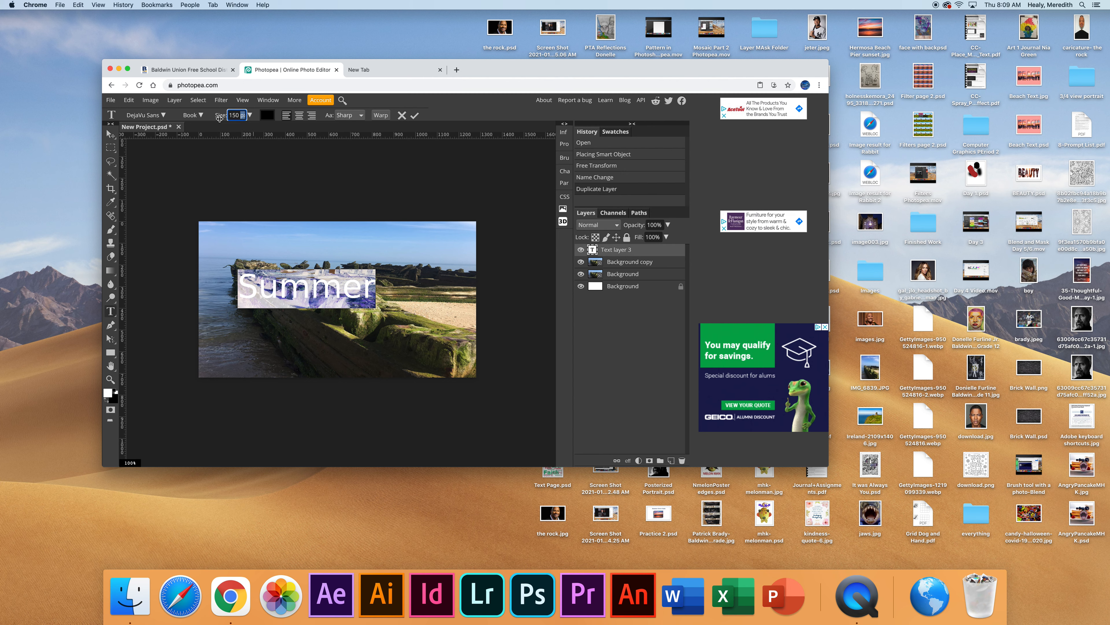
type("130")
left_click(223, 117)
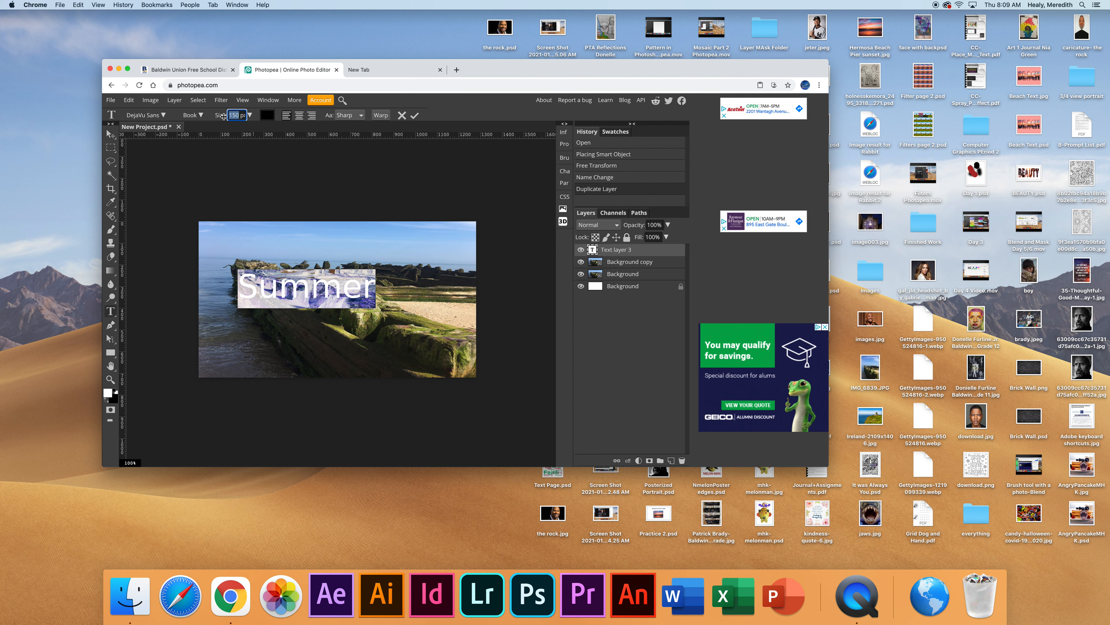
type("300")
left_click(300, 333)
left_click(237, 111)
type("3")
left_click(371, 336)
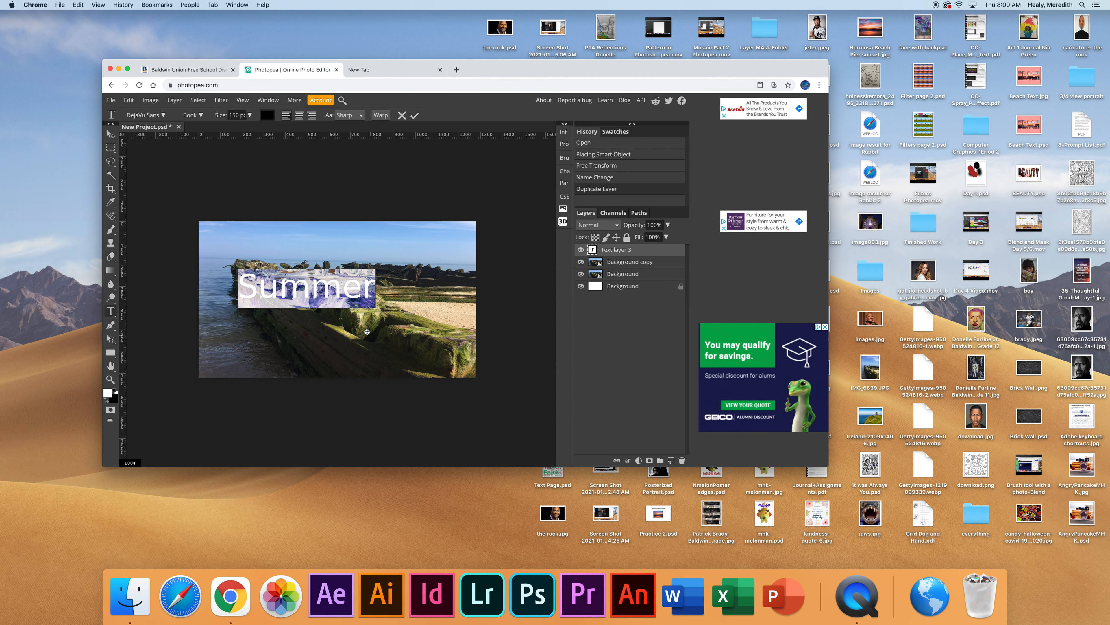
Free-transform the "Summer" text to about 206% width and 559% height so it nearly fills the canvas
left_click(128, 100)
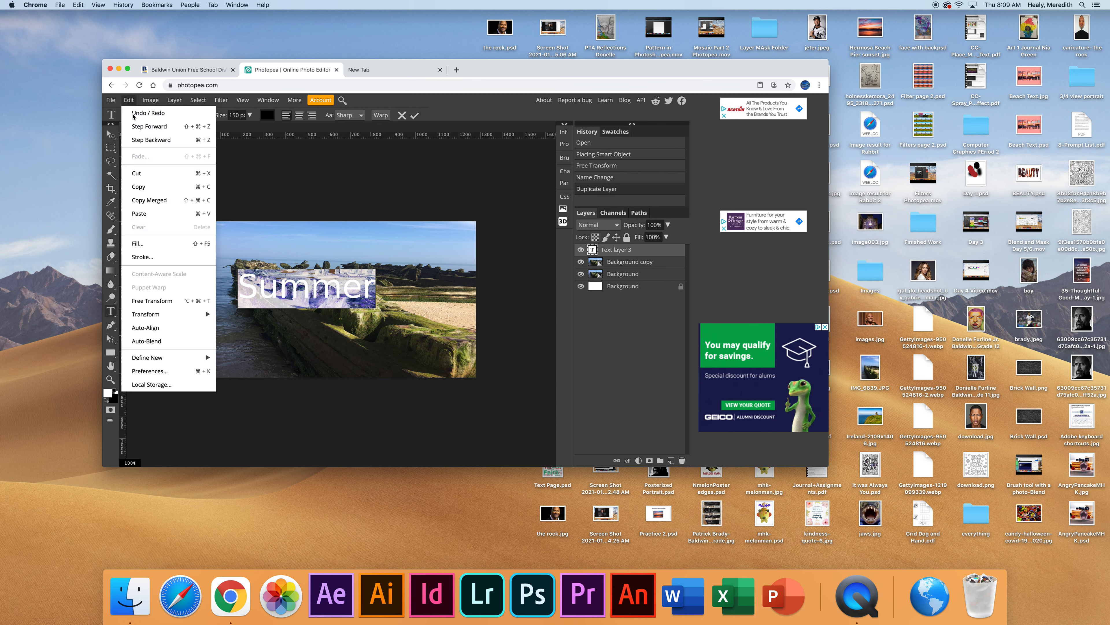
left_click(175, 302)
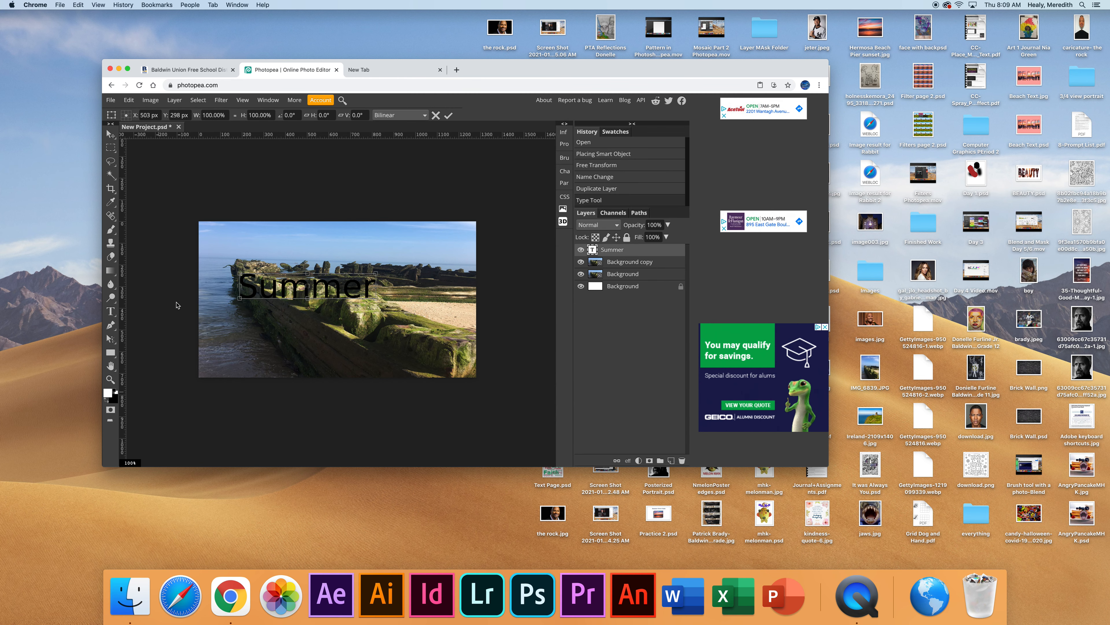
left_click_drag(239, 274, 206, 229)
left_click_drag(376, 298, 466, 371)
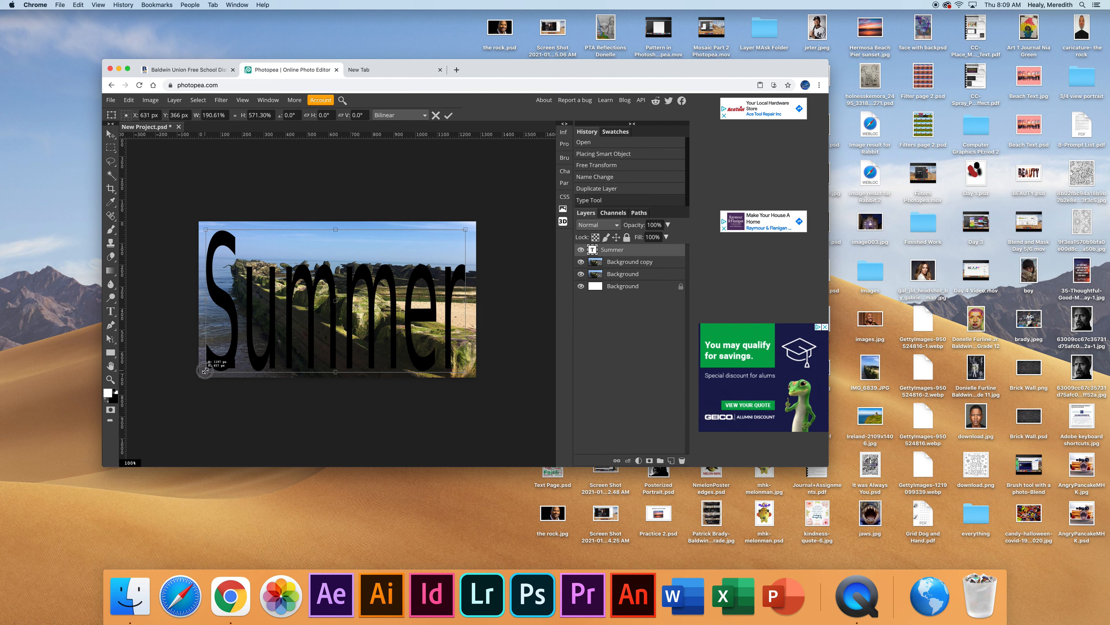
left_click_drag(206, 371, 199, 369)
left_click_drag(471, 370, 480, 370)
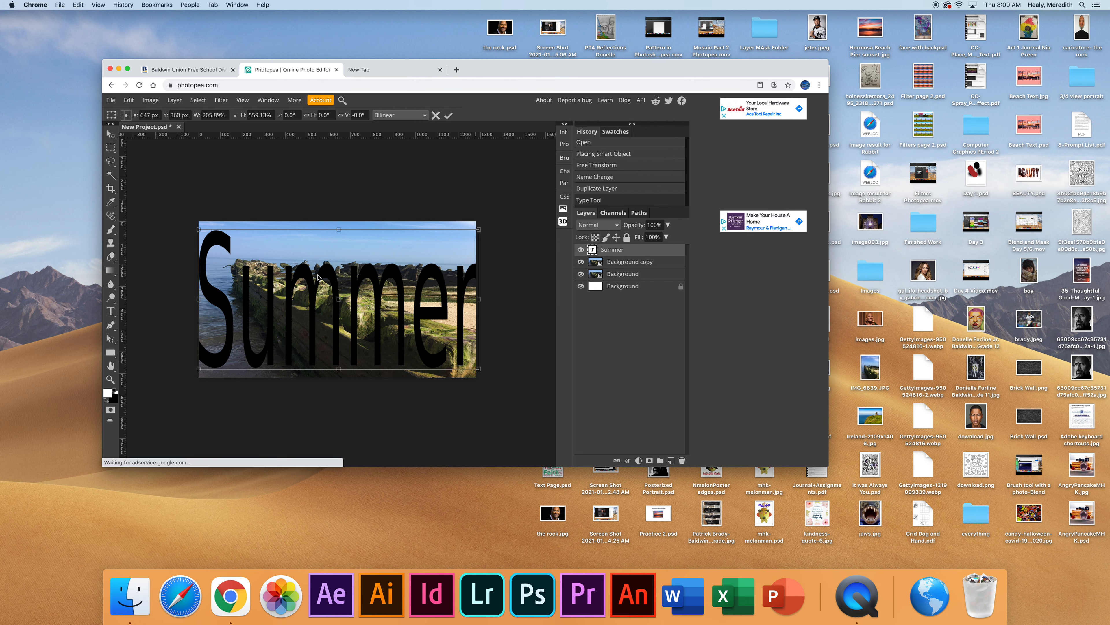
key("Return")
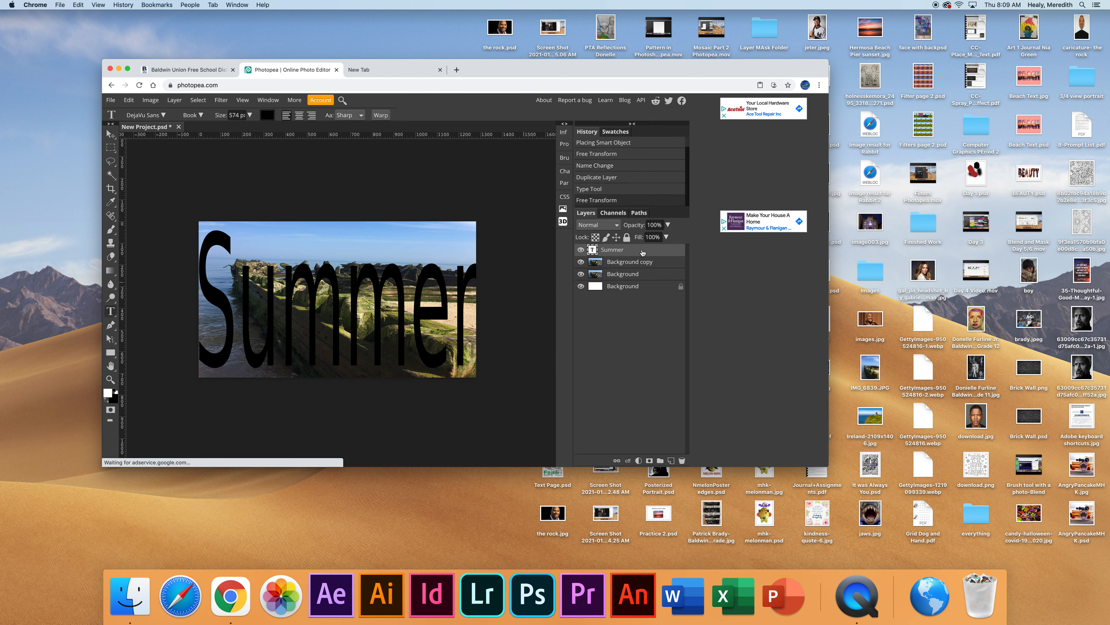
Move the Summer text layer beneath the Background copy layer and rename that copy to Layer 1
left_click(647, 266)
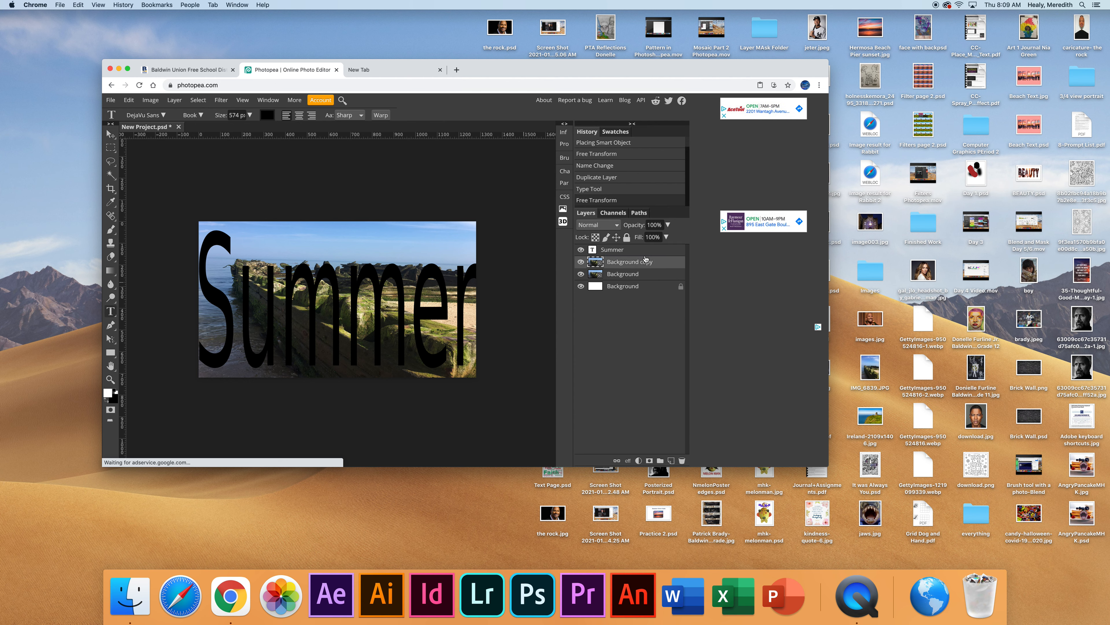
left_click_drag(644, 252, 645, 274)
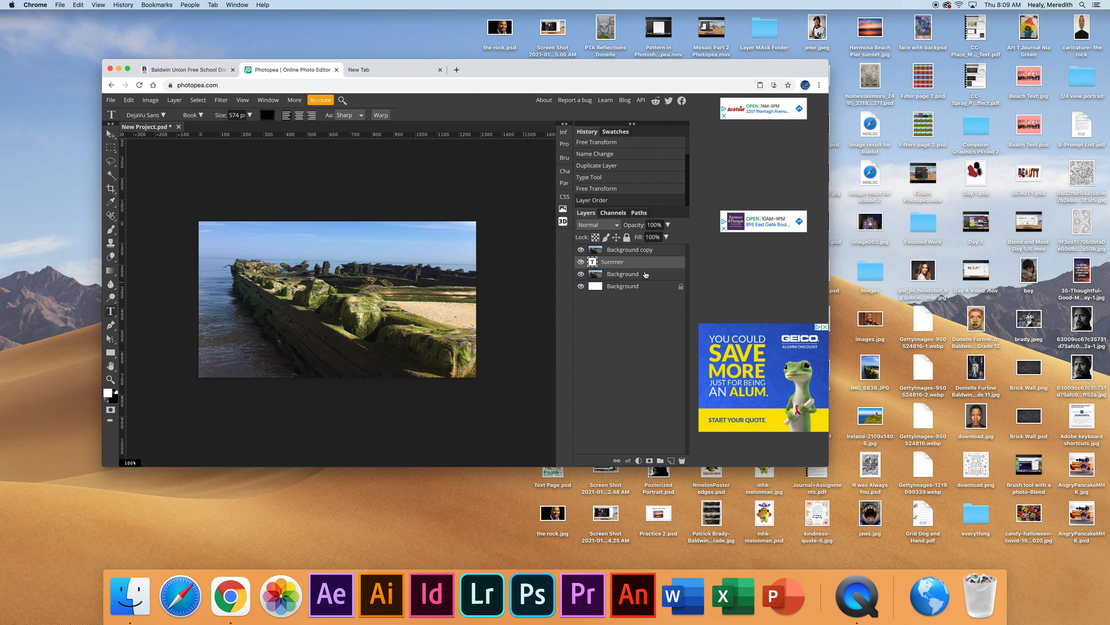
left_click(642, 251)
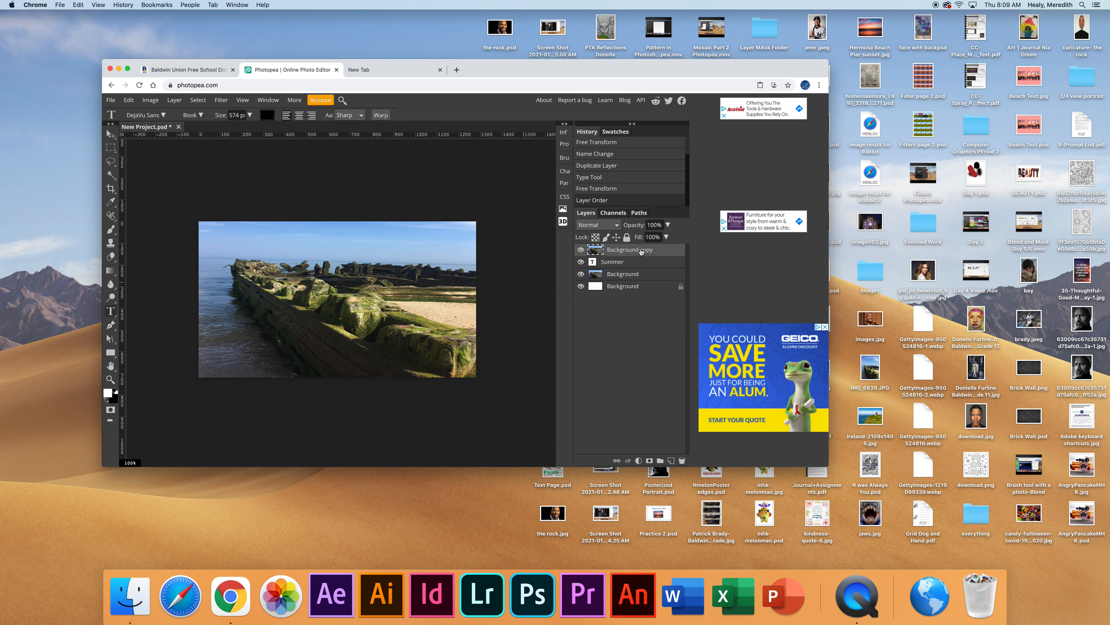
double_click(641, 250)
type("Layer 1")
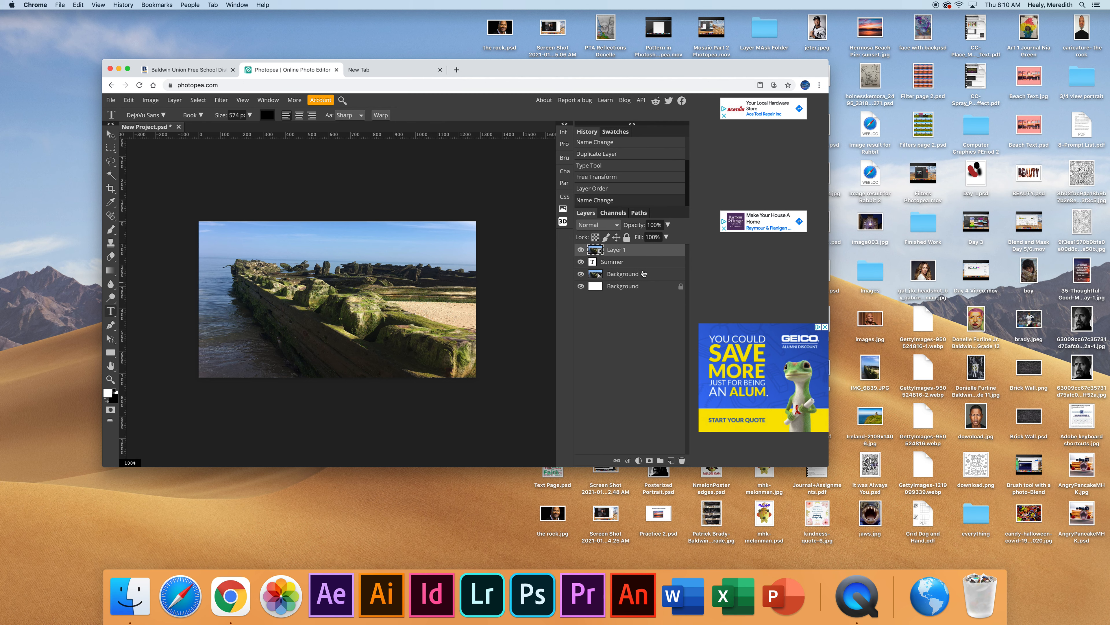
Add a white color fill layer and move it directly beneath Layer 1
left_click(639, 460)
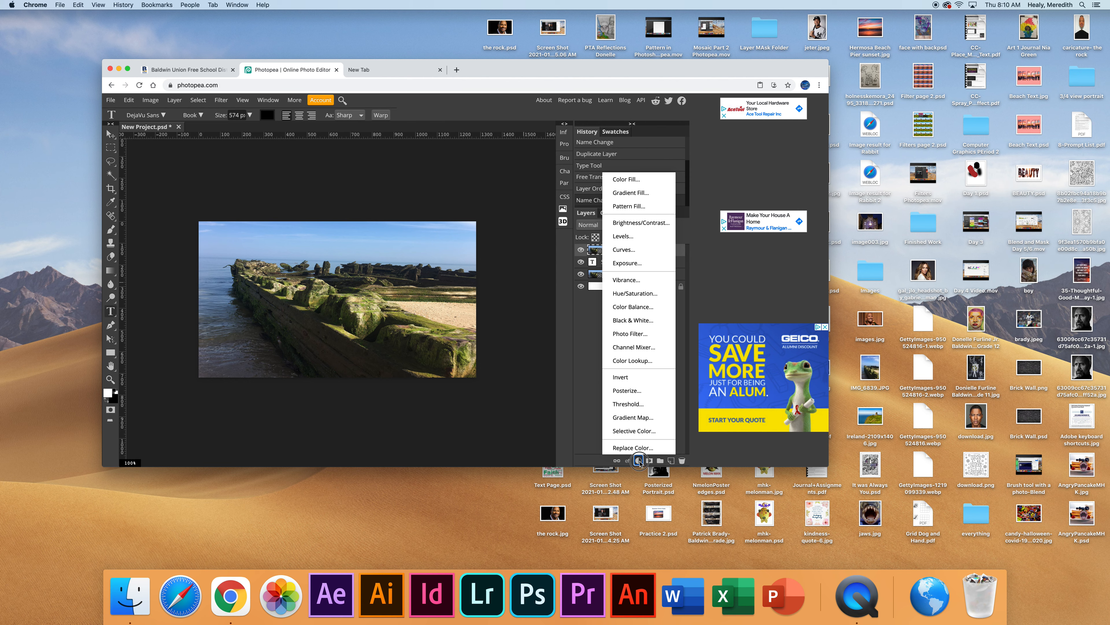
left_click(632, 182)
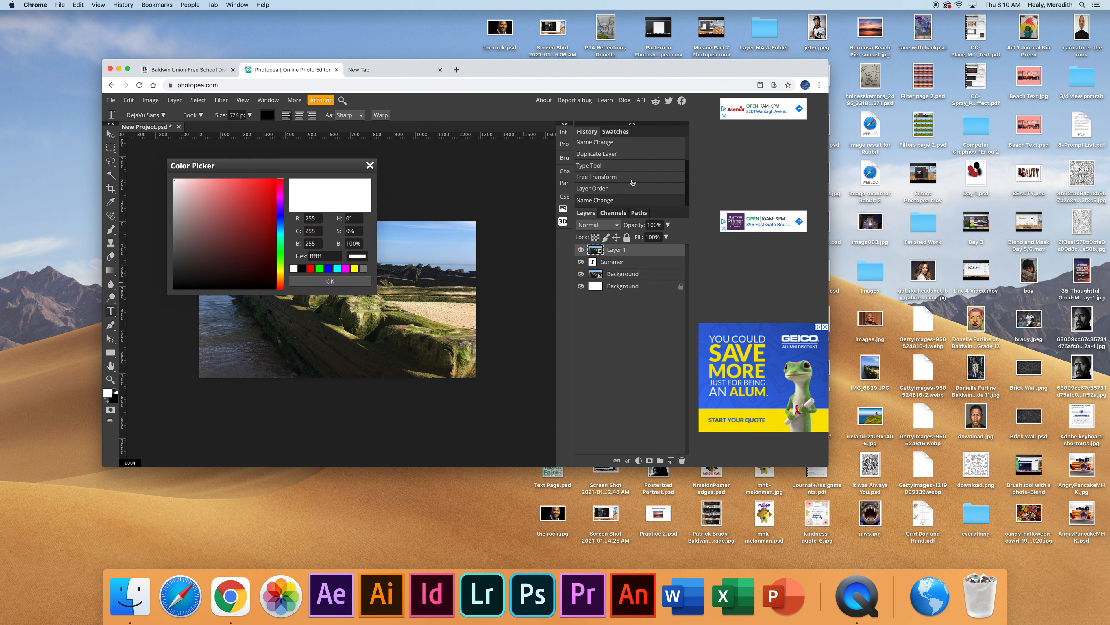
left_click(296, 269)
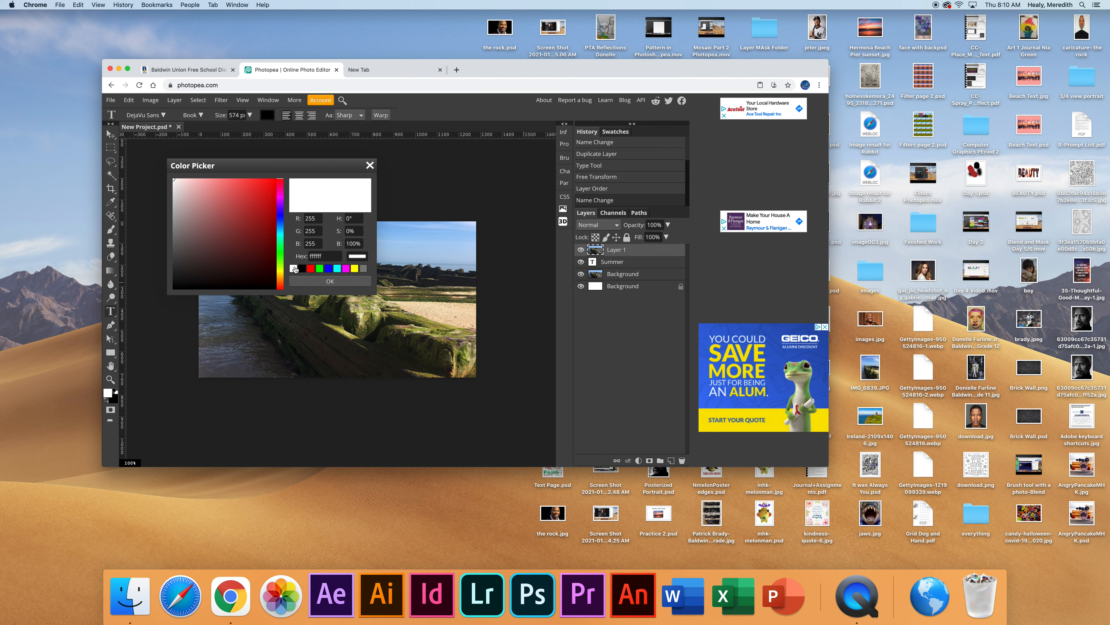
left_click(304, 282)
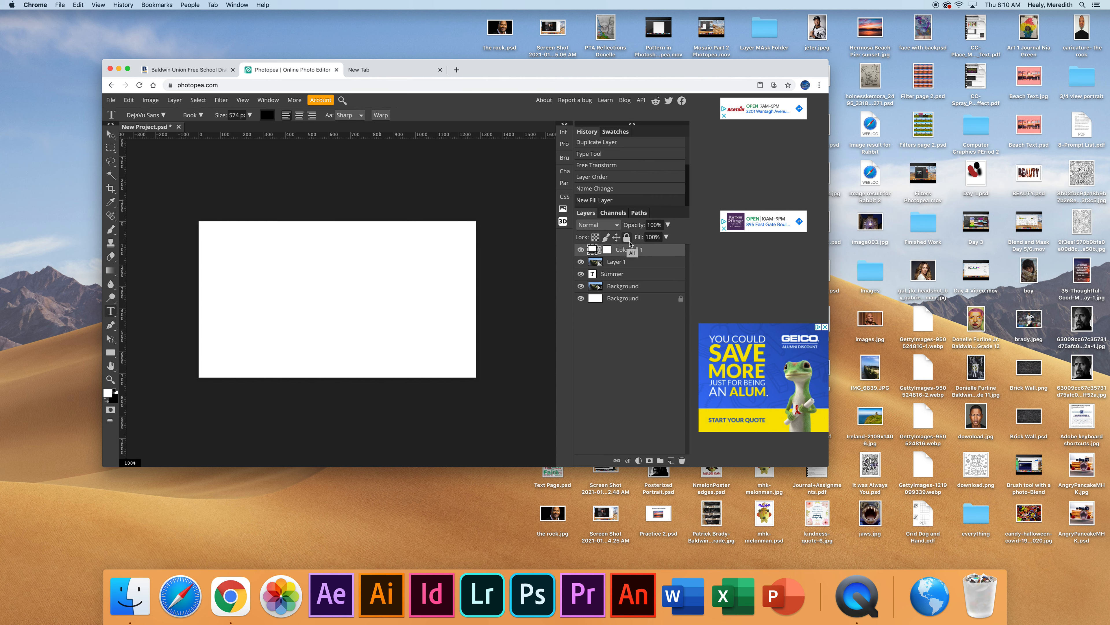
left_click_drag(633, 250, 634, 270)
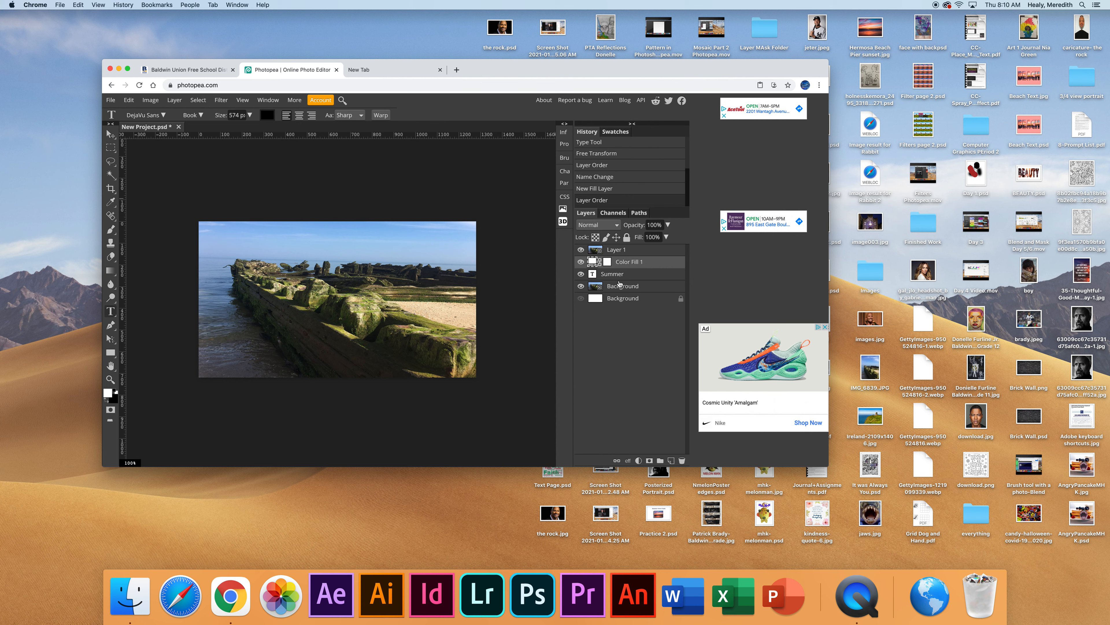
left_click(649, 251)
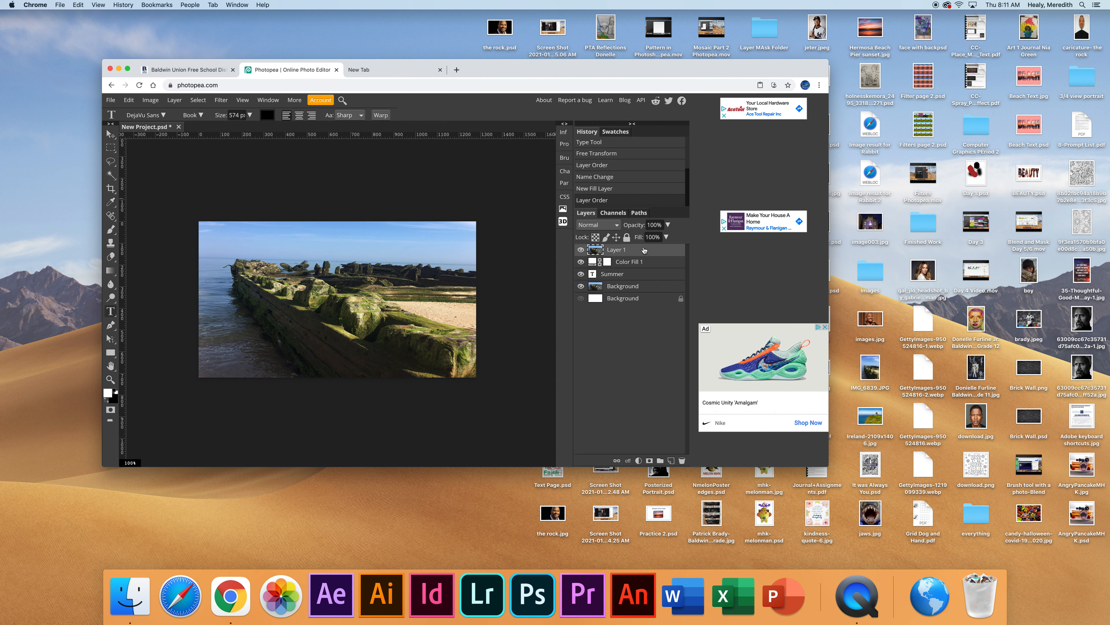
left_click(172, 101)
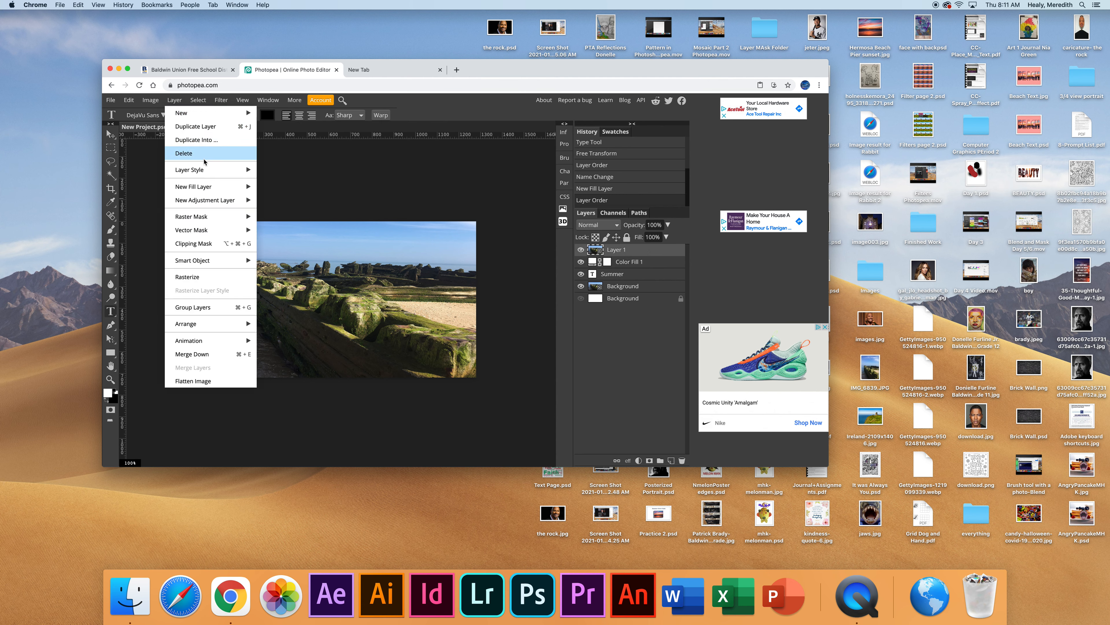
left_click(228, 245)
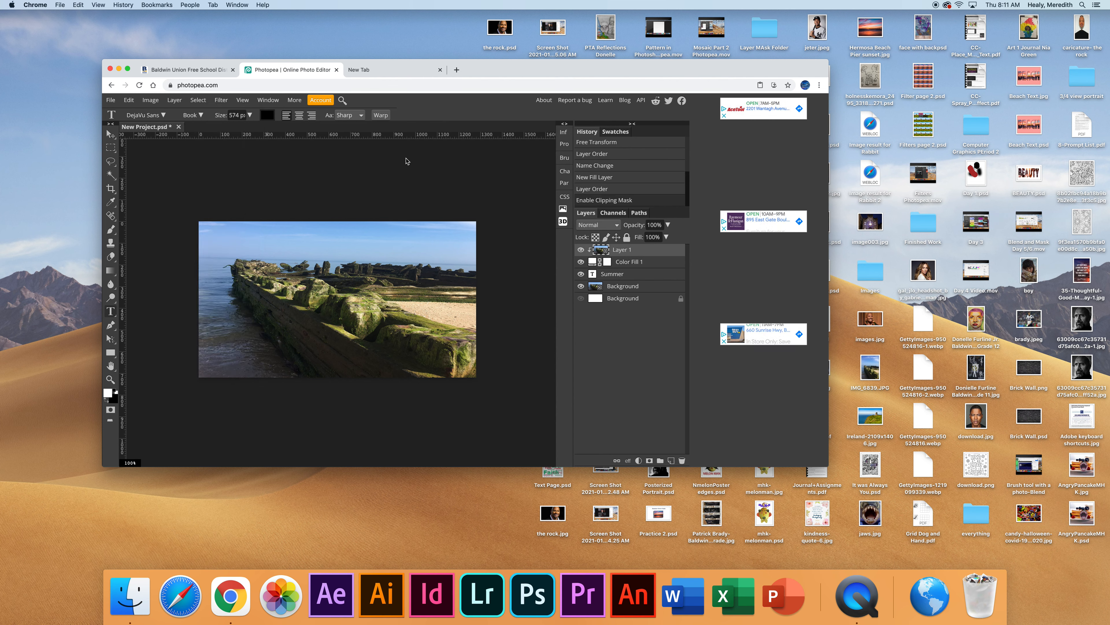
left_click(593, 189)
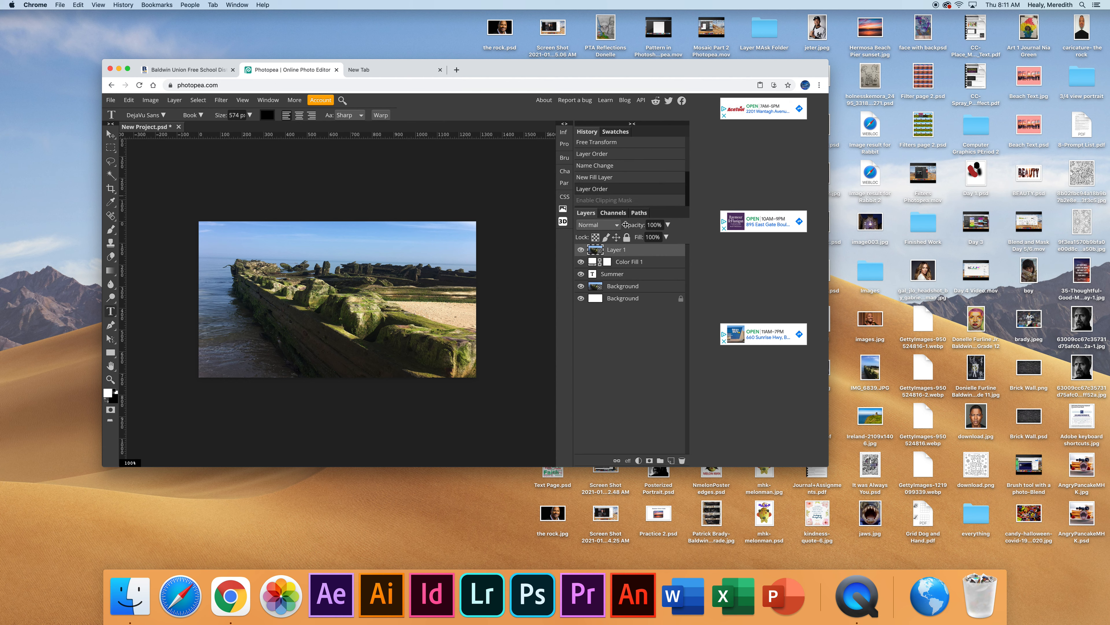
Move the Color Fill 1 layer beneath the Summer text layer, and clip Layer 1 to the text with a clipping mask
left_click_drag(629, 261, 641, 276)
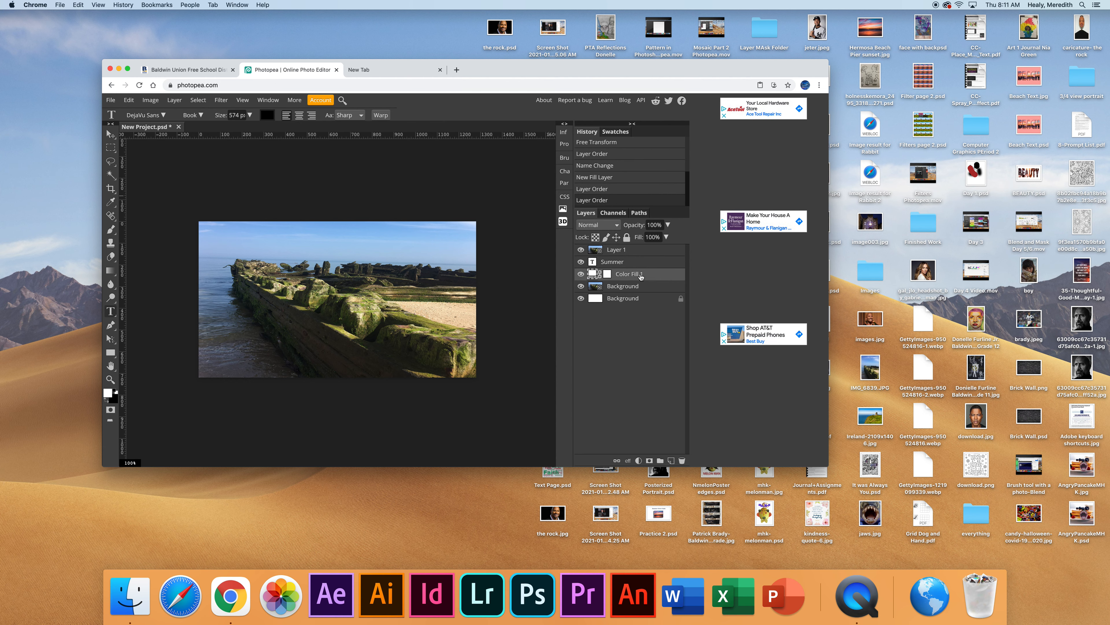
left_click(645, 249)
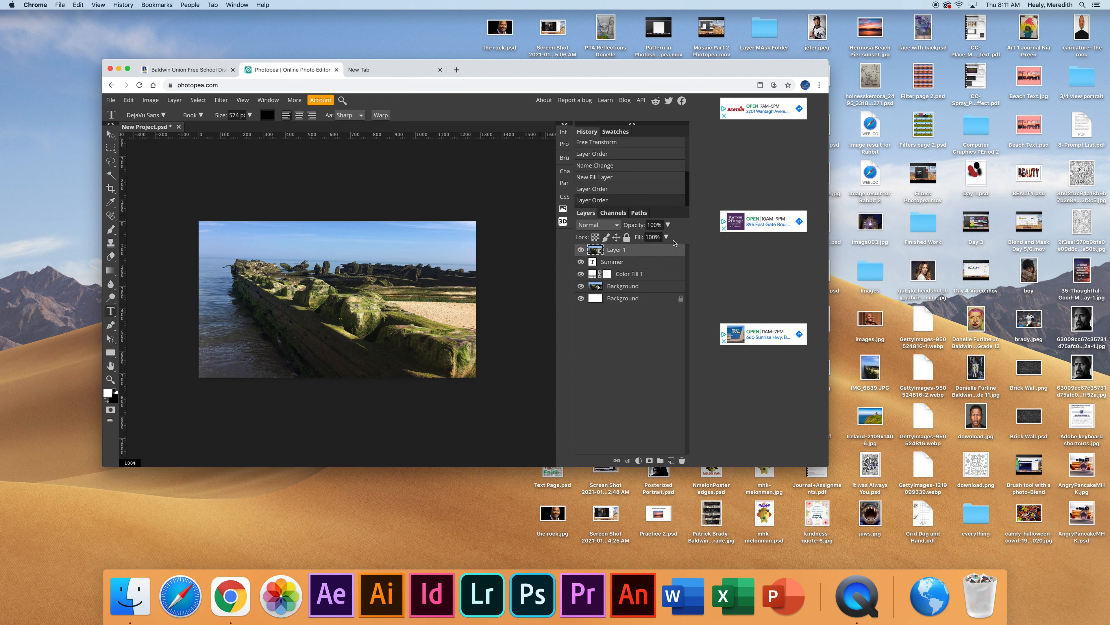
left_click(174, 100)
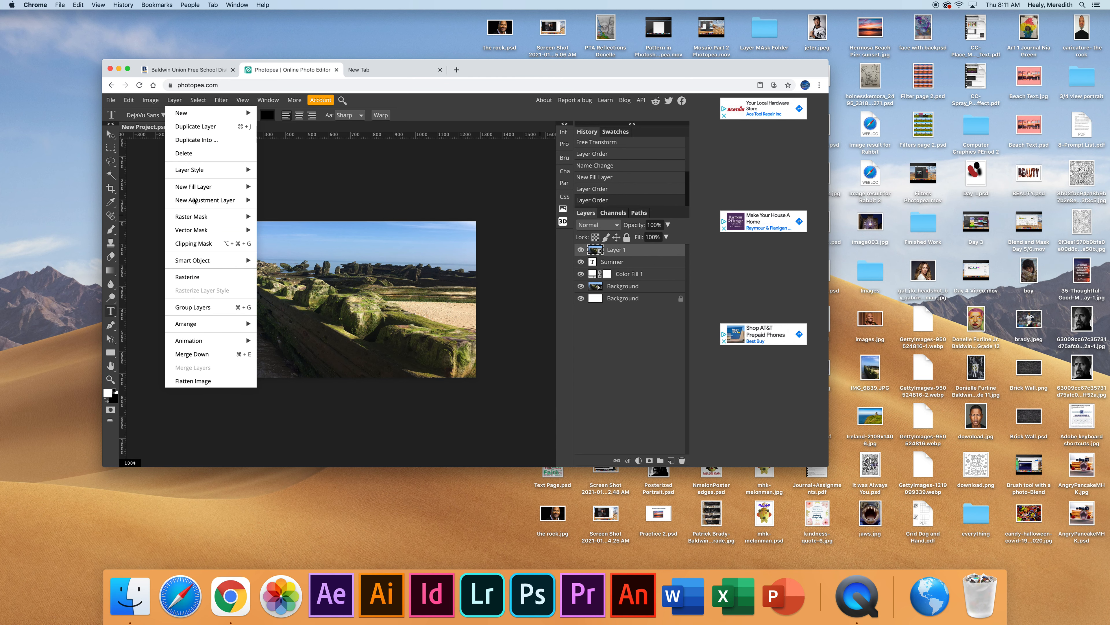
left_click(195, 244)
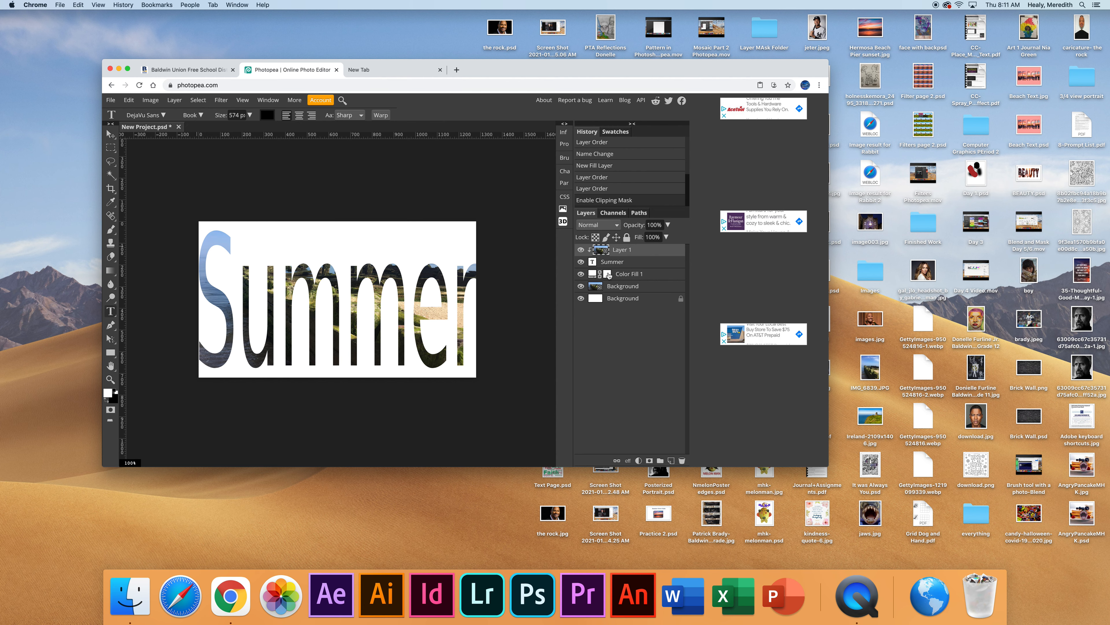
Open the Color Fill 1 layer's colour for editing and try several reds and the muted blue 436b84
double_click(592, 274)
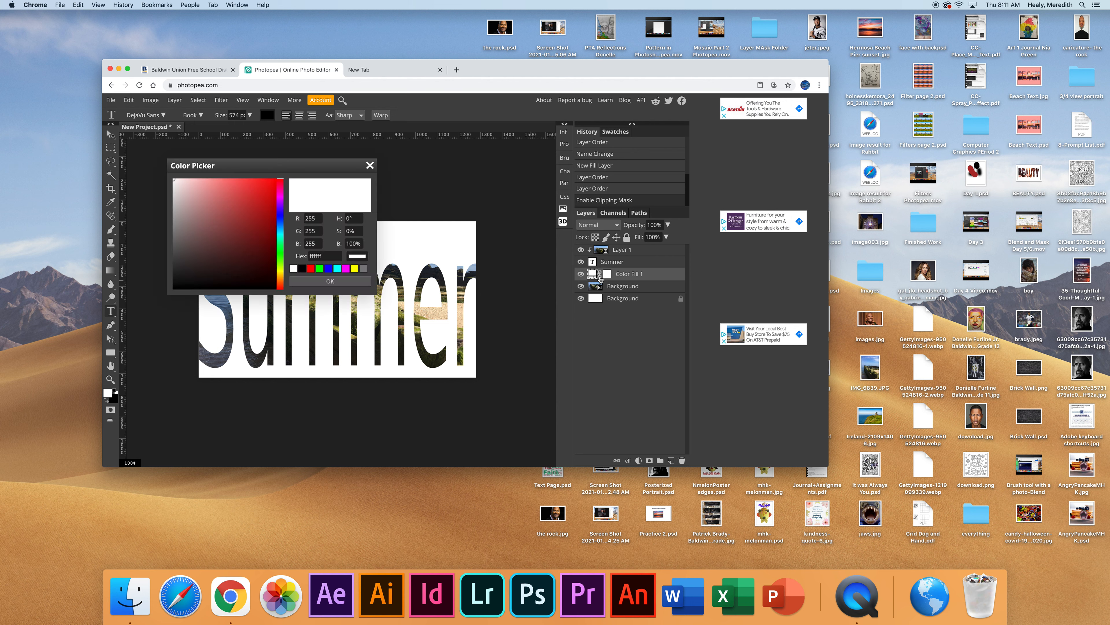
left_click(242, 221)
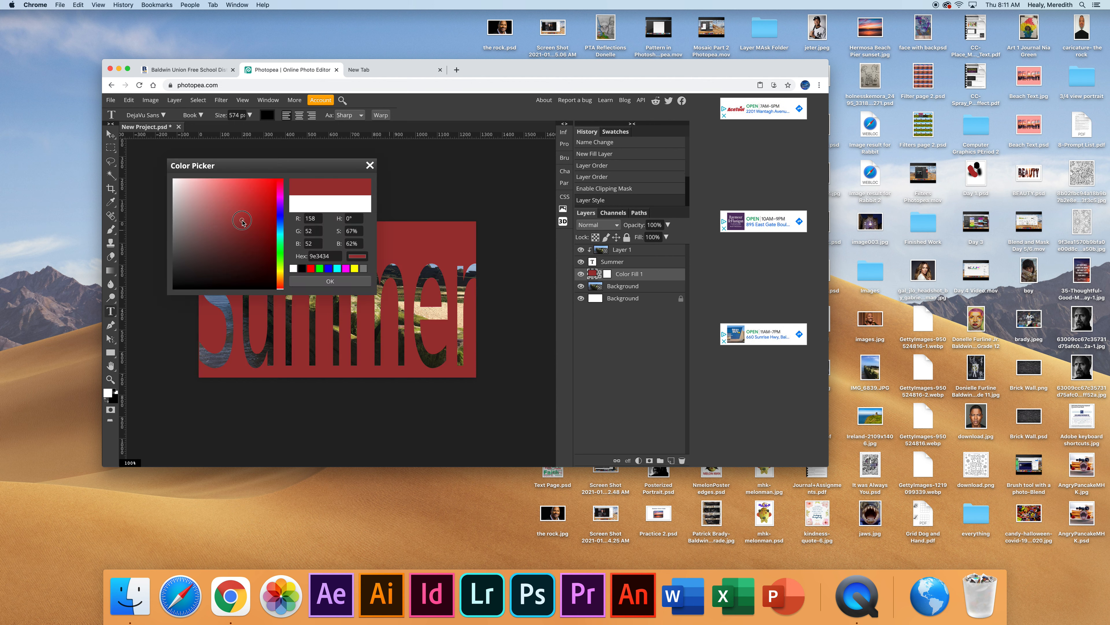
left_click(256, 201)
left_click(237, 181)
left_click(236, 203)
left_click(223, 227)
left_click(223, 232)
left_click(281, 228)
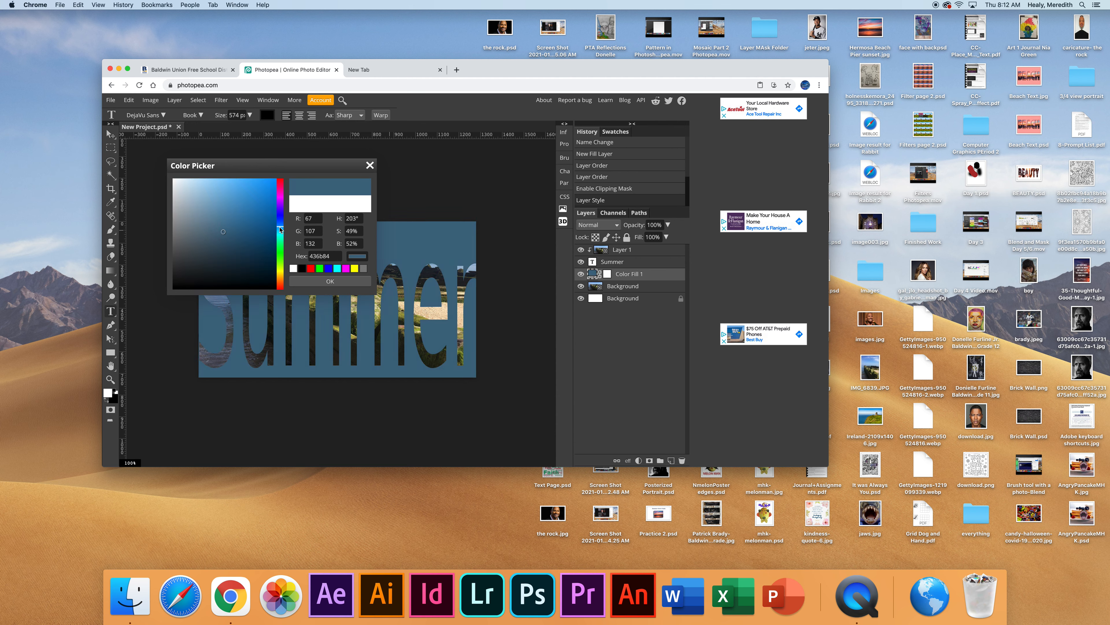
Move the colour picker away from the lettering and try the light purple e1b8eb as the fill colour
left_click_drag(327, 166, 615, 320)
left_click(538, 356)
left_click(567, 356)
left_click_drag(522, 362, 483, 344)
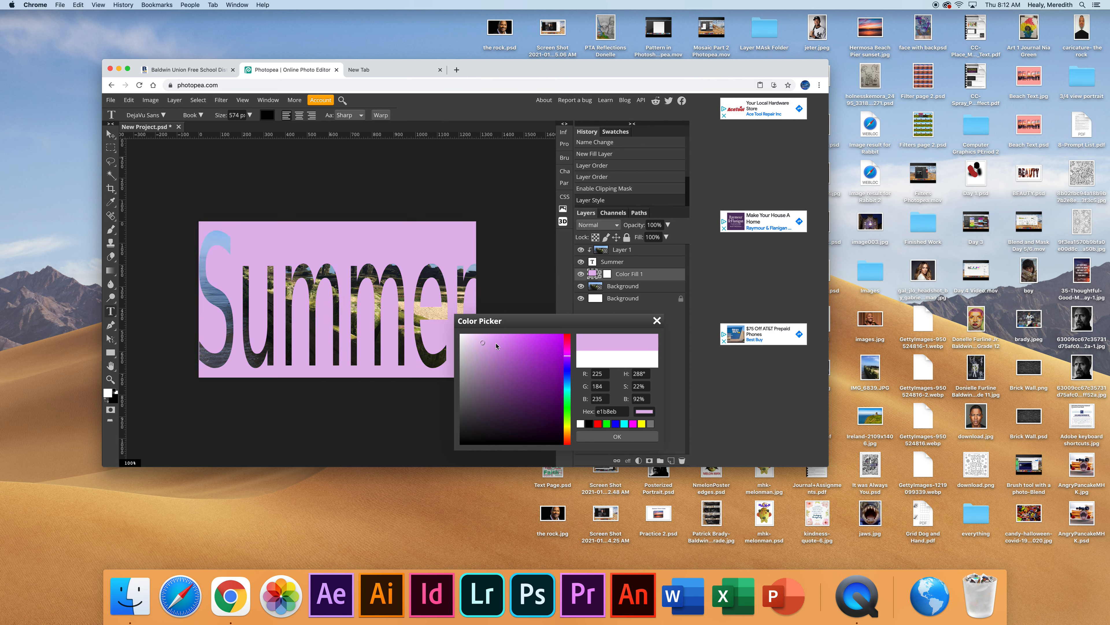
Try fill colours sampled from the water and dark timbers inside the lettering, including 6b89ab, 66593d and 21292c
left_click(222, 297)
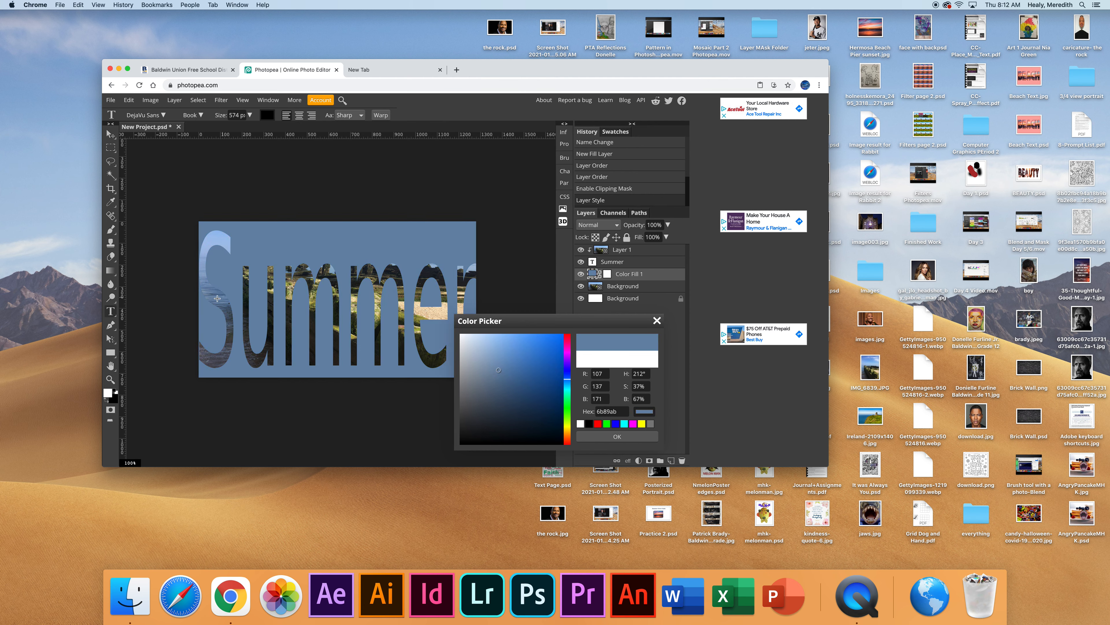
left_click(218, 297)
left_click(286, 291)
left_click(293, 282)
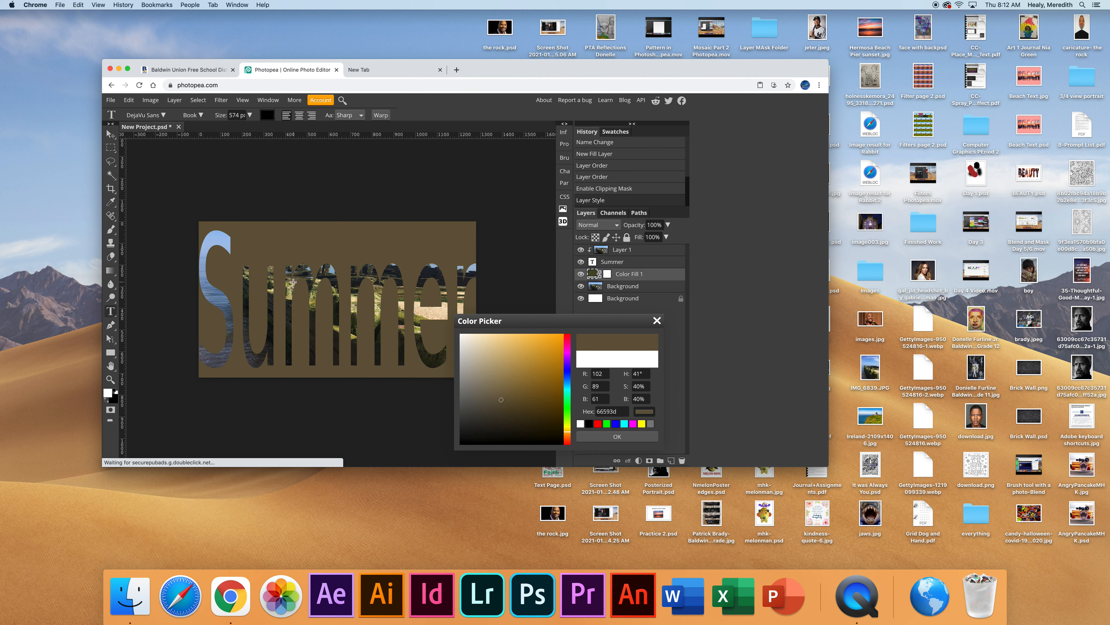
left_click(293, 282)
left_click(303, 274)
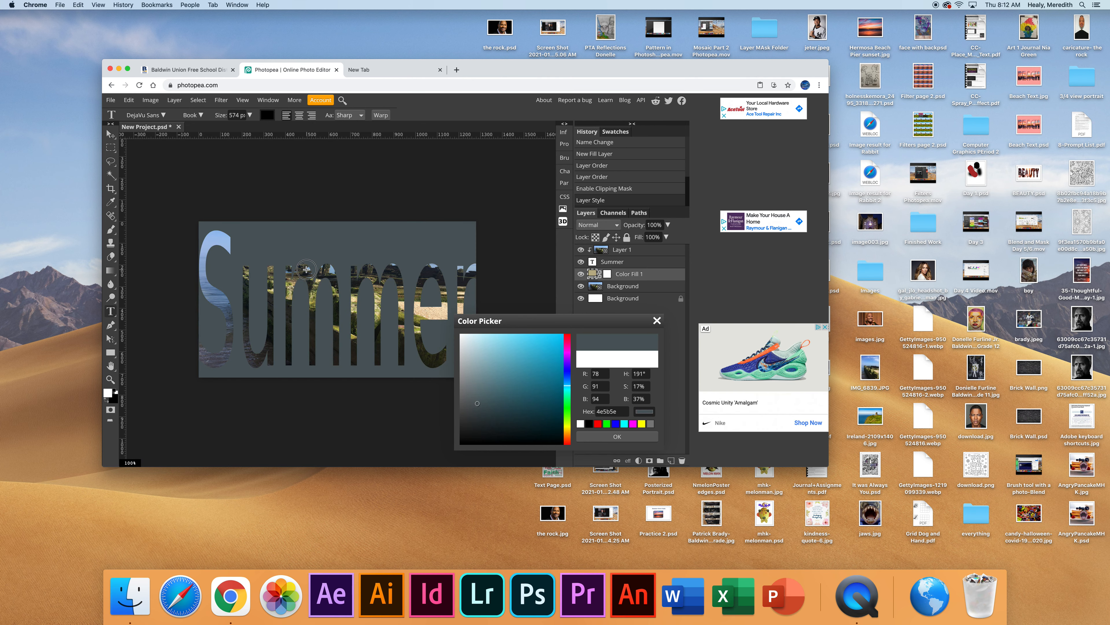
left_click(327, 275)
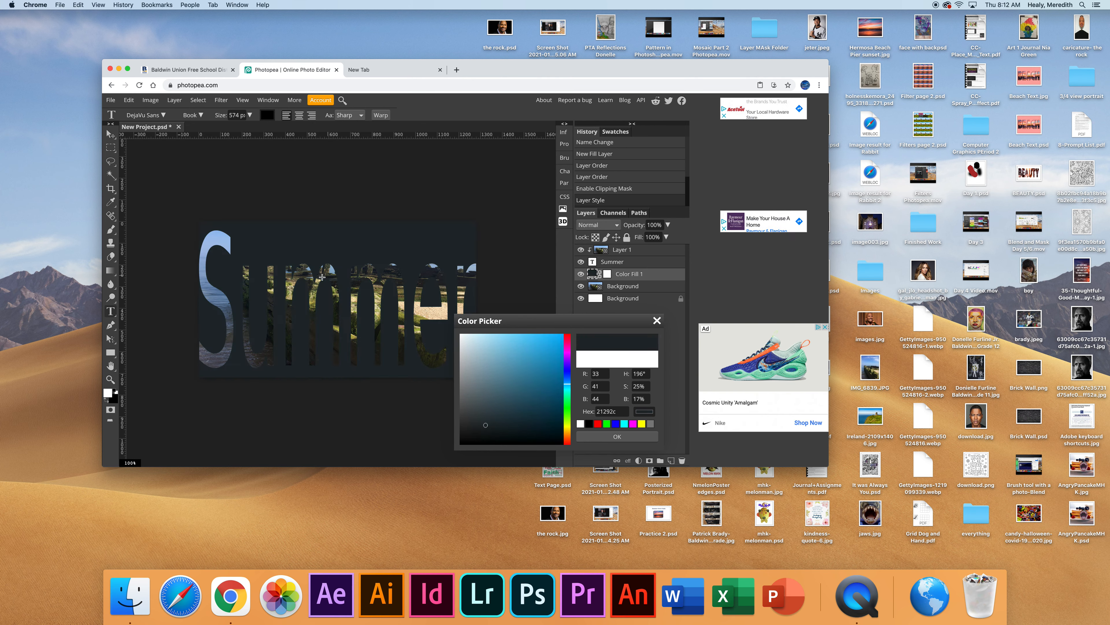
Try the sand colour f2d2b1, the dark timber tone 1f272a and the water blue 5d7a9c as fill colours
left_click(436, 314)
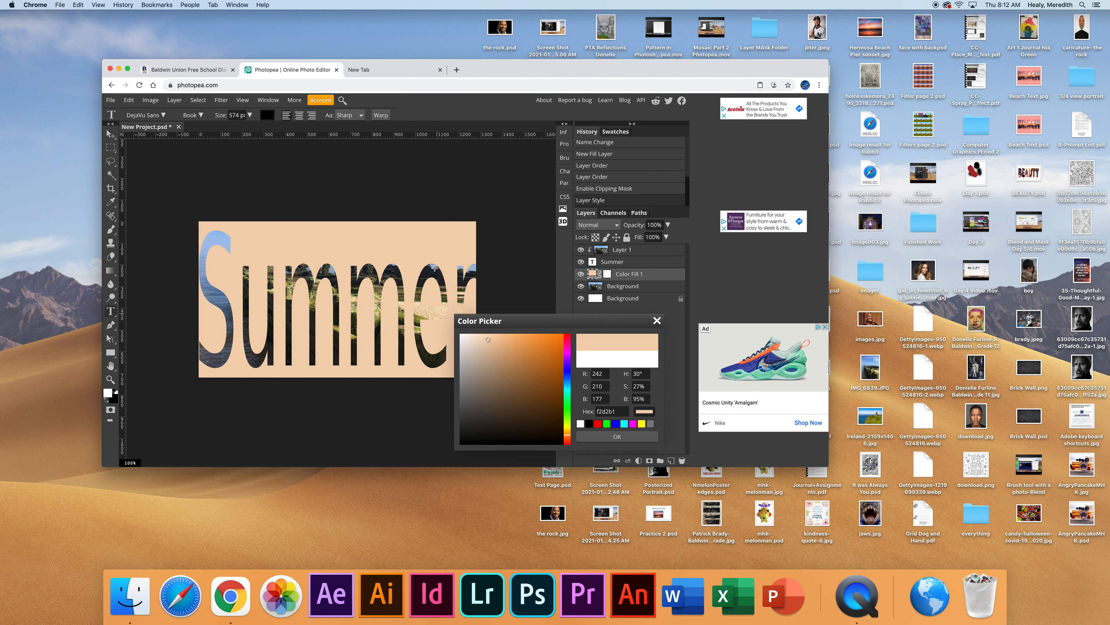
left_click(463, 267)
left_click(392, 270)
left_click(331, 273)
left_click(304, 274)
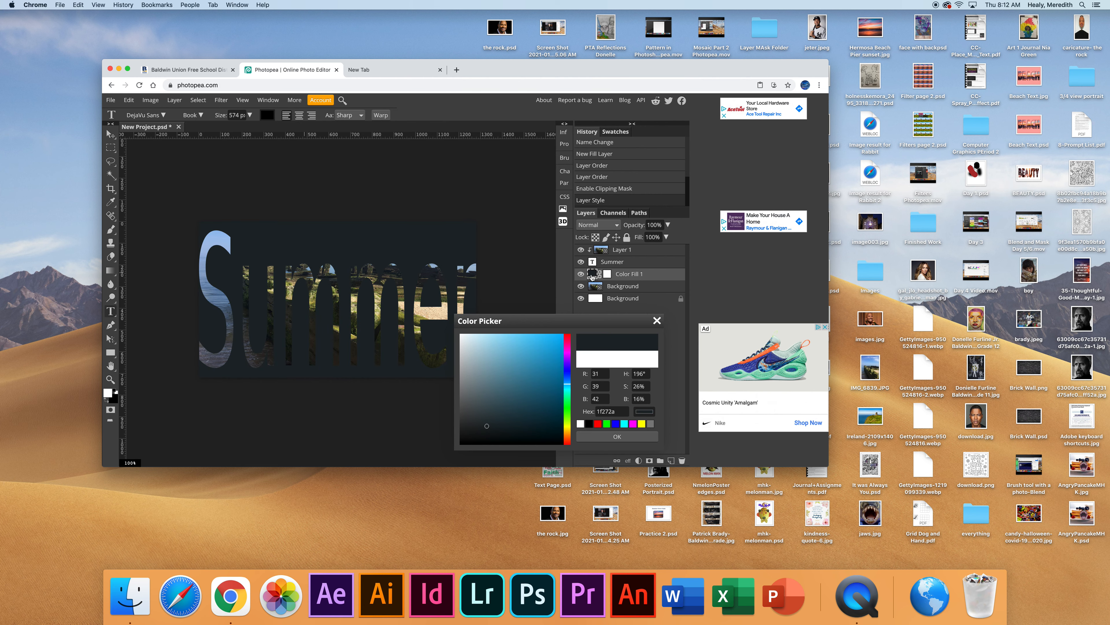
left_click(216, 296)
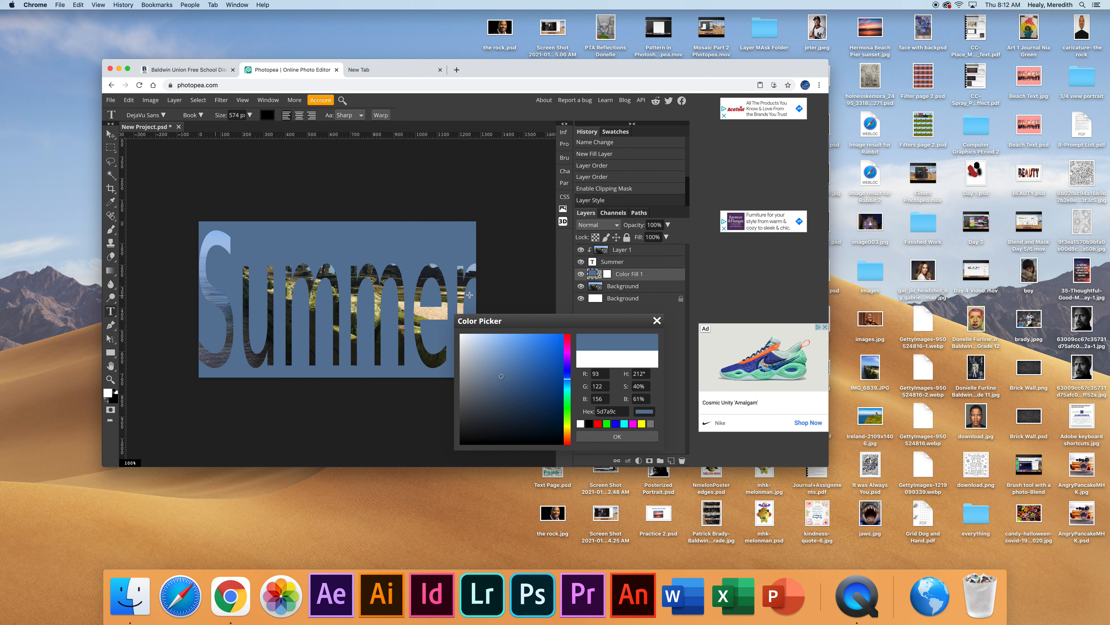
Sample more photo tones inside the lettering and set the Color Fill 1 layer to the reddish tan c29176
left_click(416, 297)
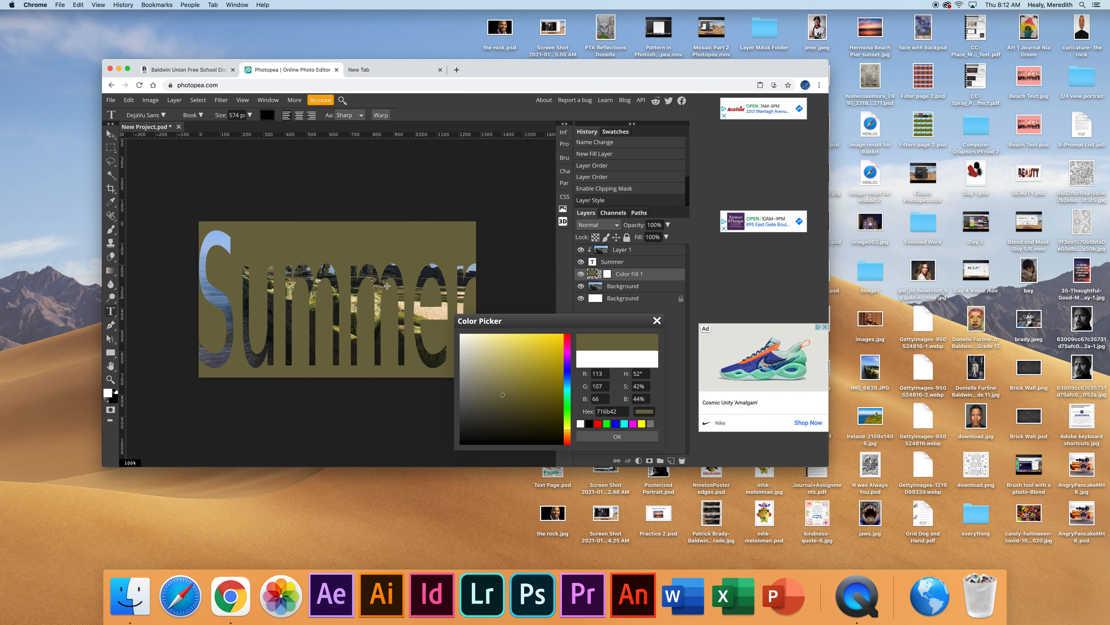
left_click(331, 271)
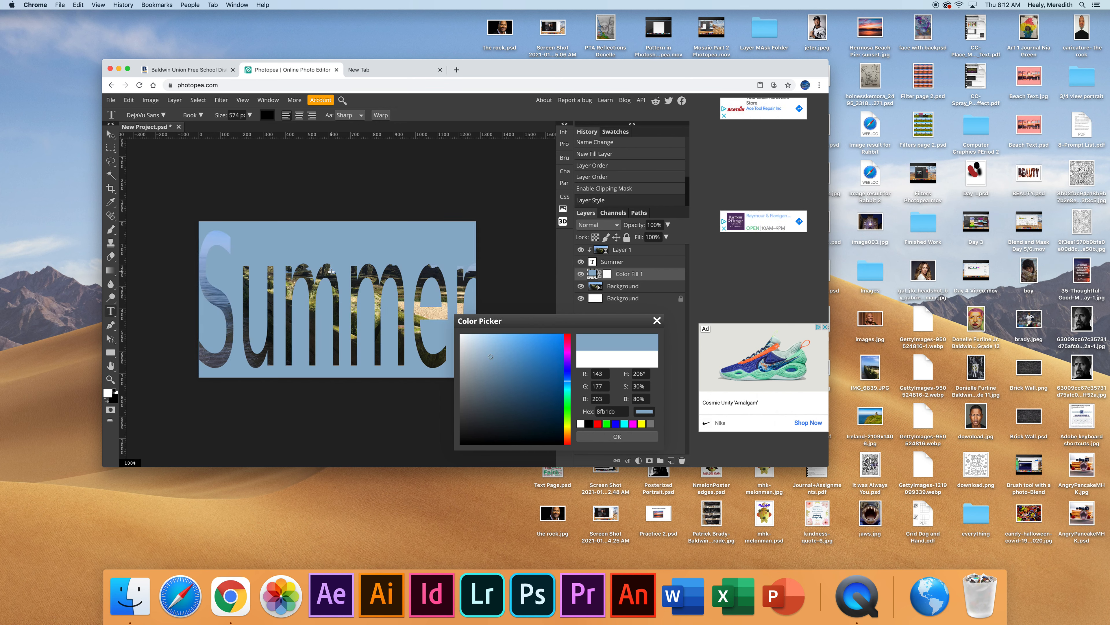
left_click(379, 293)
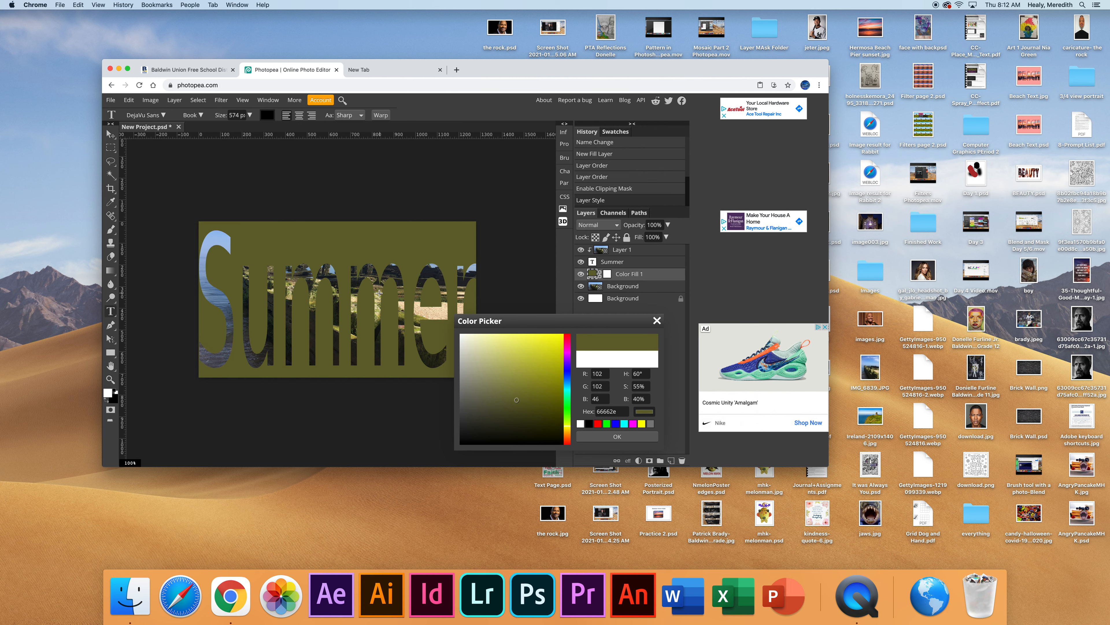
left_click(378, 300)
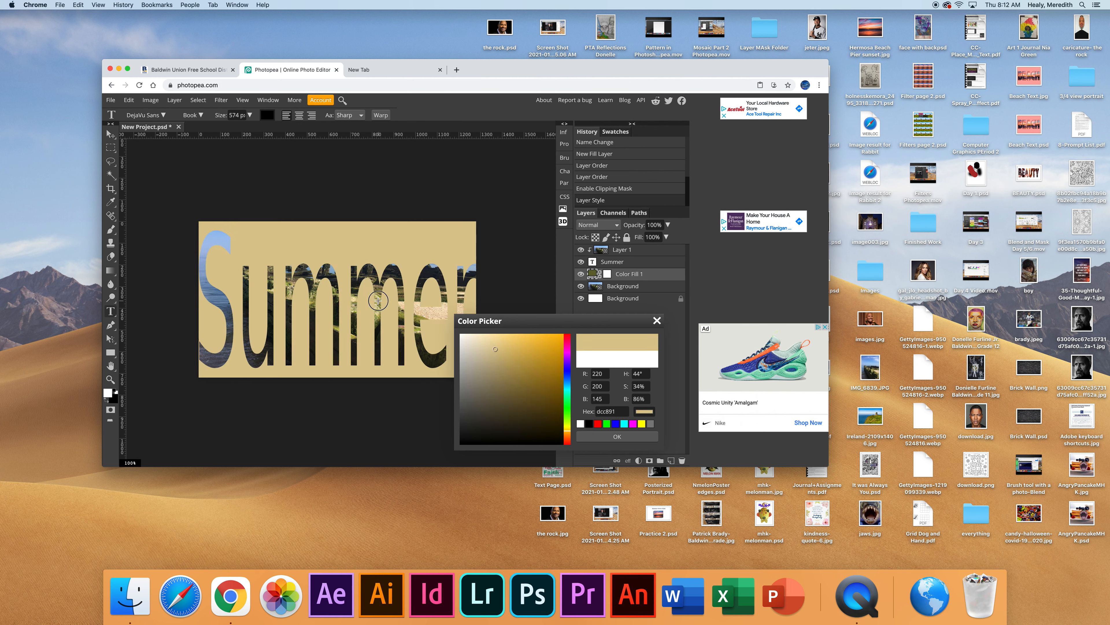
left_click(402, 326)
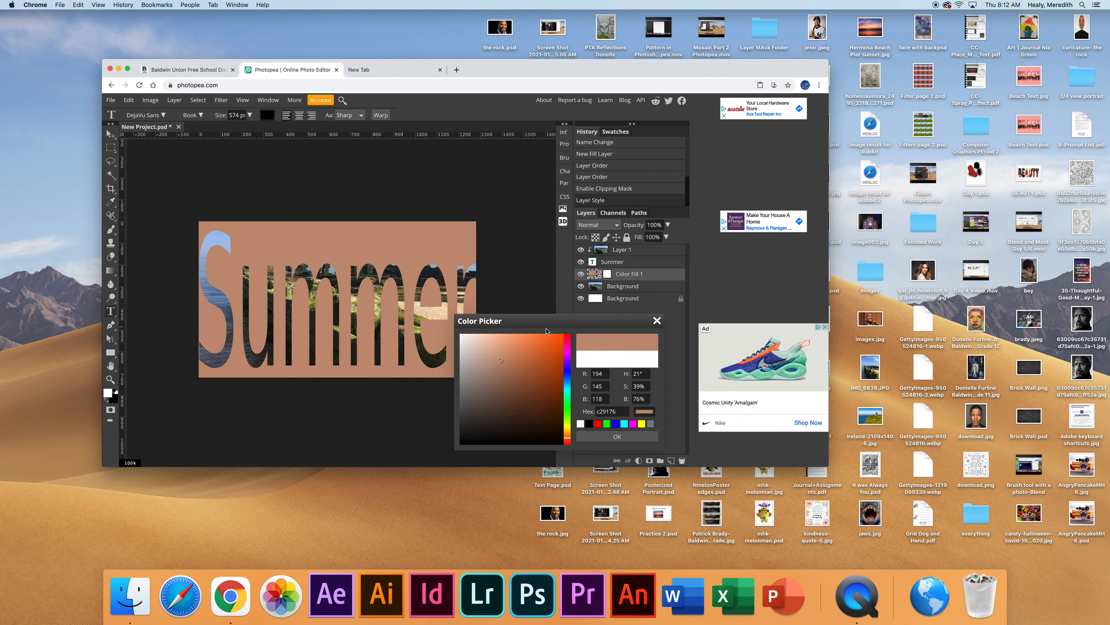
left_click(617, 436)
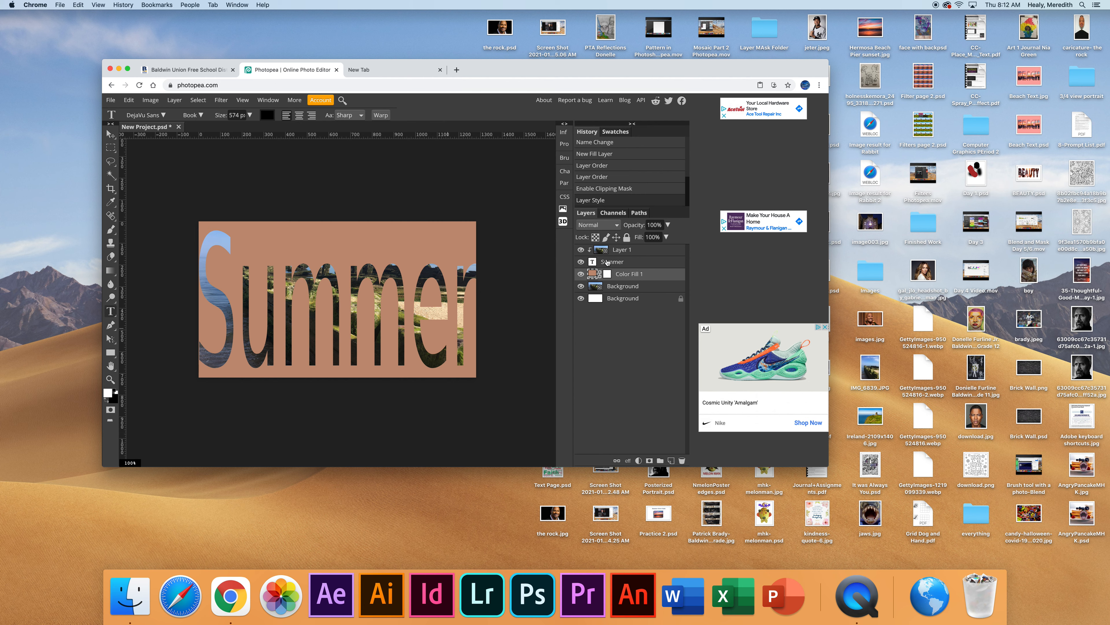
Delete the locked white Background layer
left_click_drag(630, 299, 682, 460)
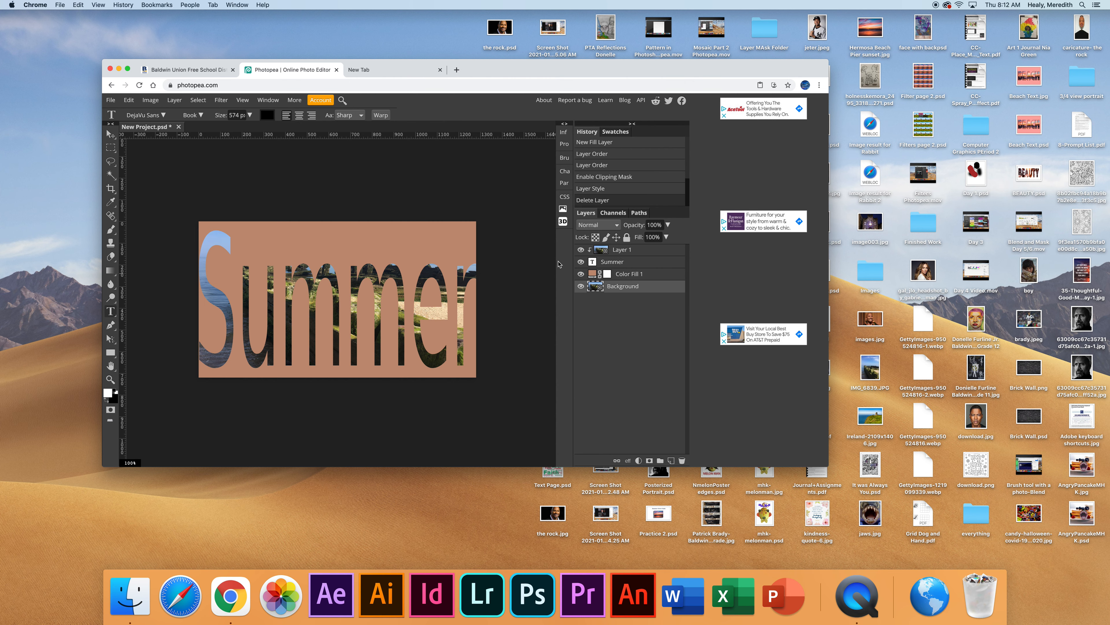
Scale the Summer text to about 92% width and 90% height with Free Transform, fitting it inside the canvas near its upper edge
left_click(615, 264)
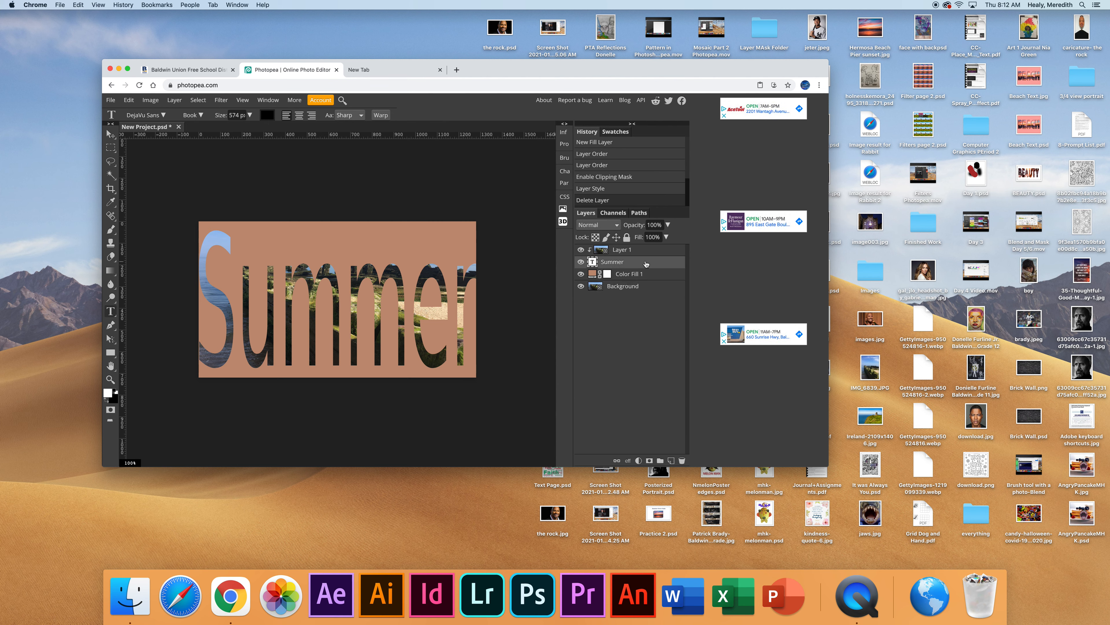
right_click(110, 312)
left_click_drag(204, 296, 510, 339)
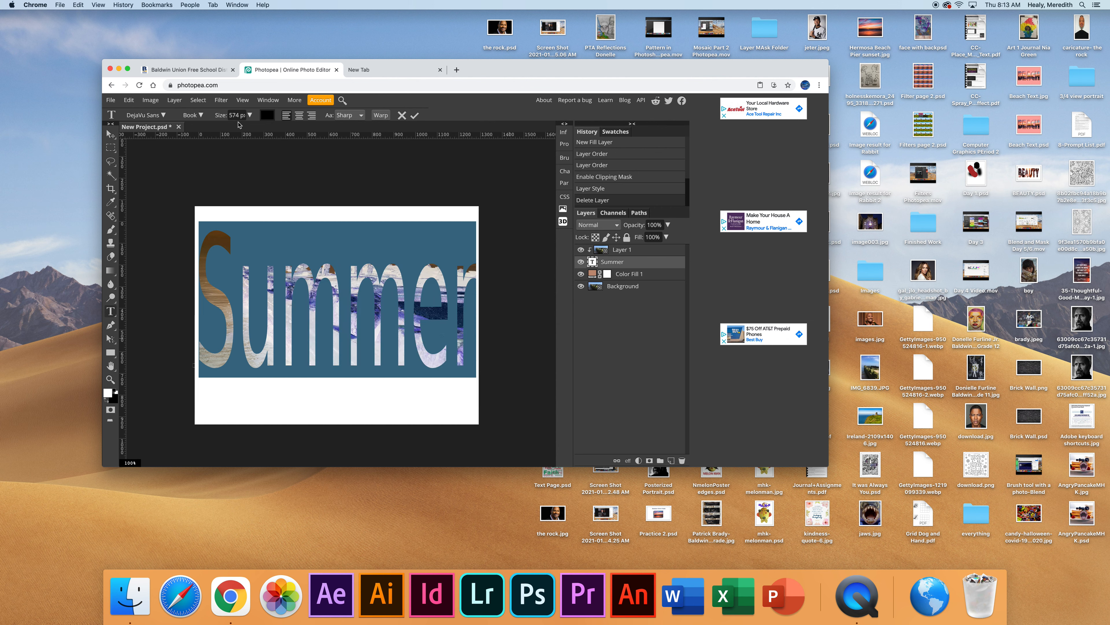
left_click(129, 100)
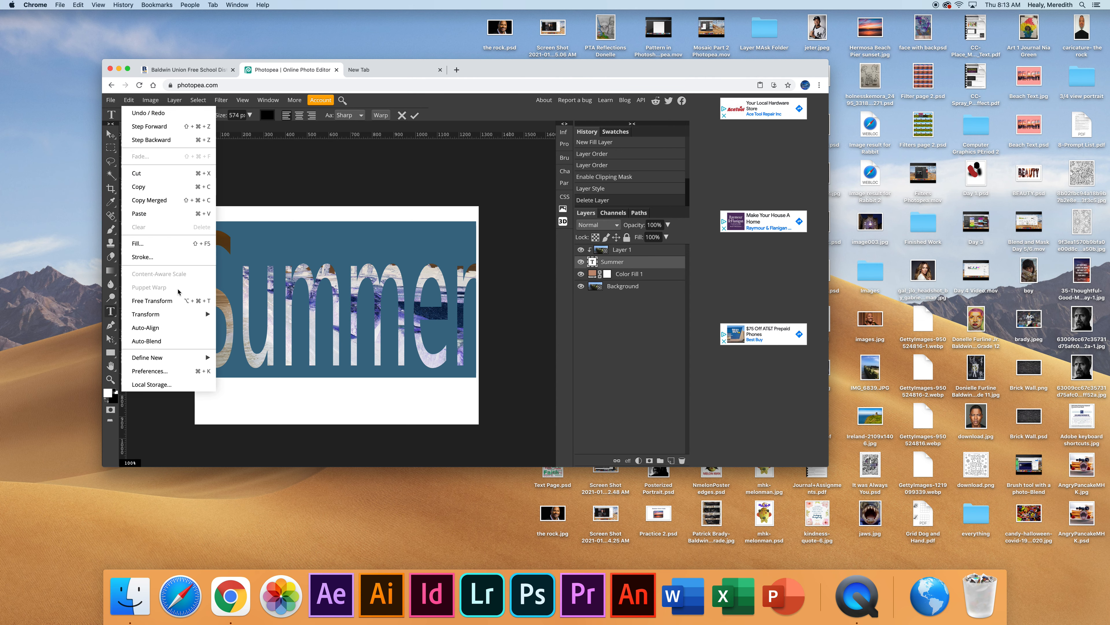
left_click(180, 302)
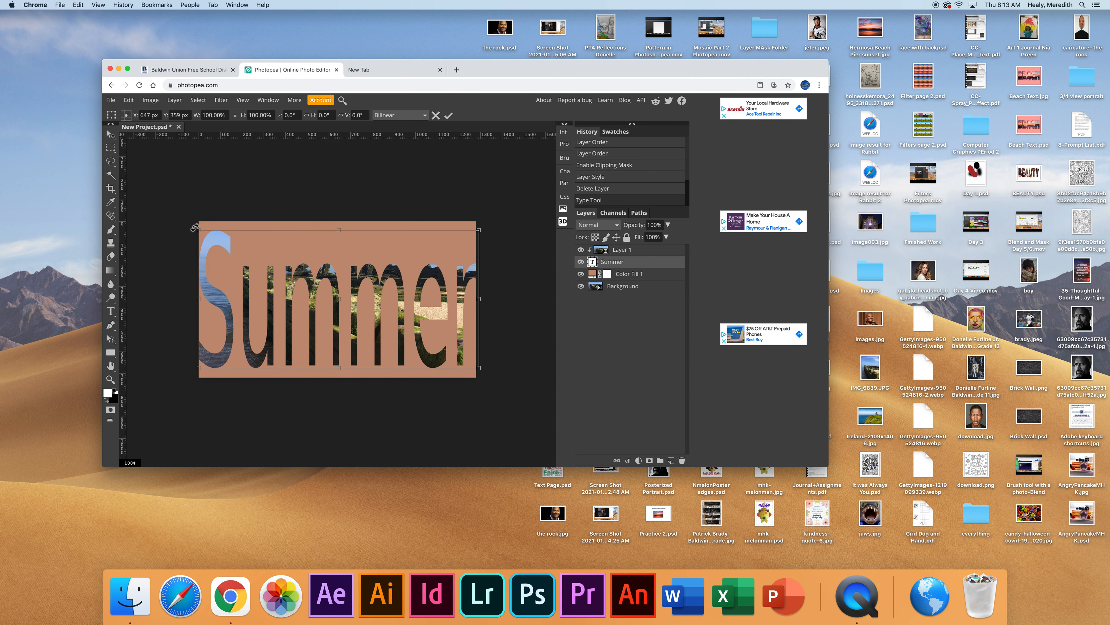
left_click_drag(195, 229, 221, 243)
left_click_drag(325, 275, 291, 246)
left_click_drag(291, 247, 295, 256)
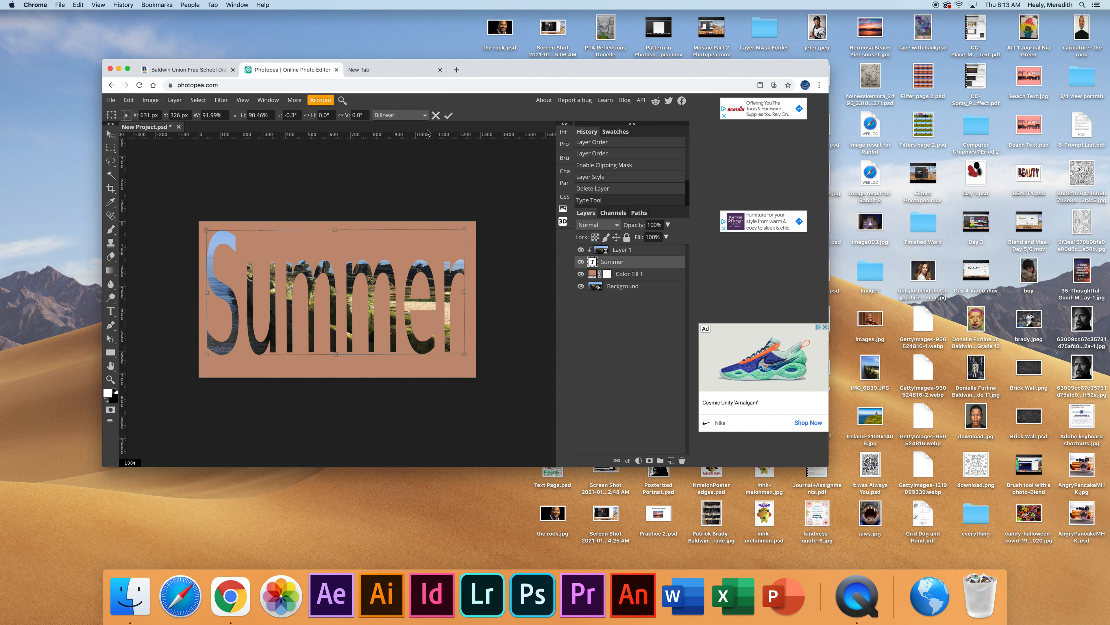
left_click(448, 115)
Move the clipped beach photo on Layer 1 downward so the sky fills the upper part of the lettering
left_click(632, 253)
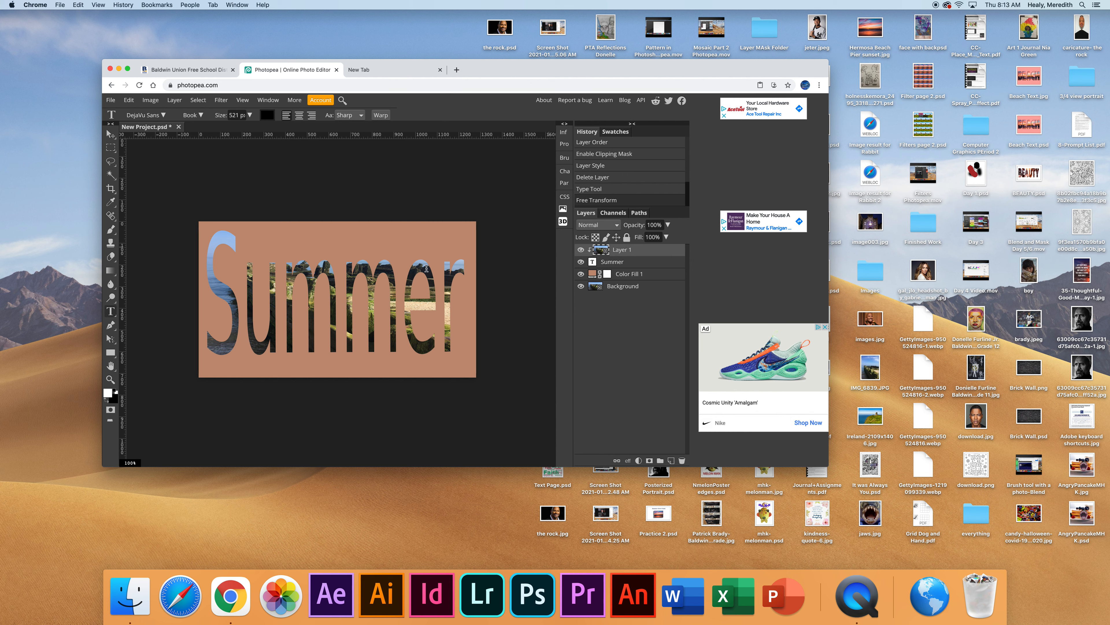
left_click(108, 134)
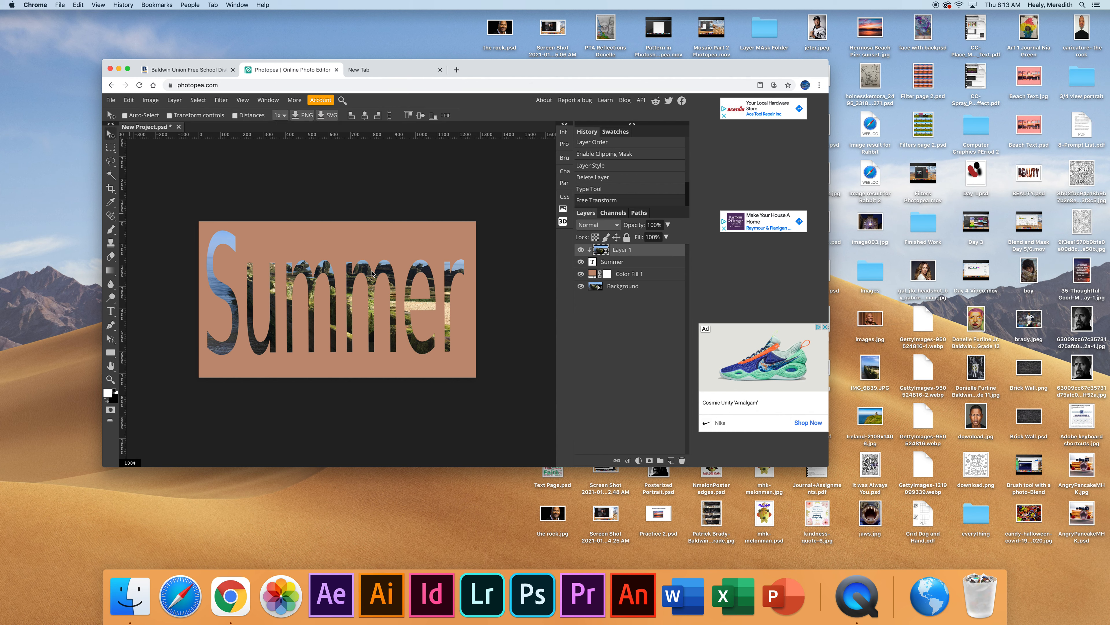
left_click_drag(384, 269, 380, 293)
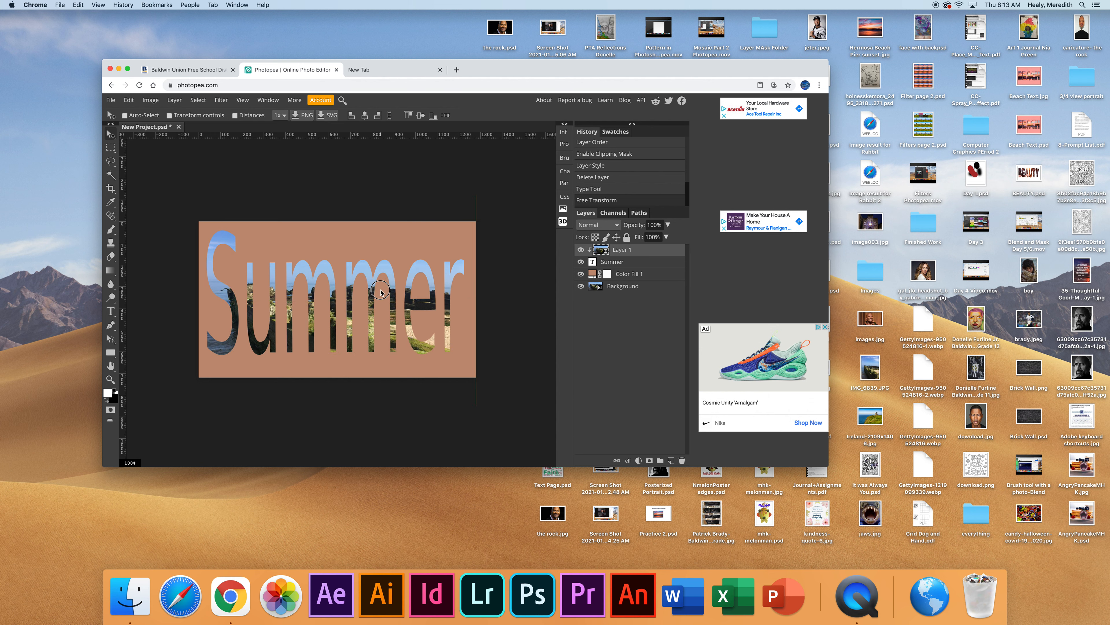
Add a Stroke layer style to the Summer text layer and keep the lettering in view beside its settings
left_click(639, 264)
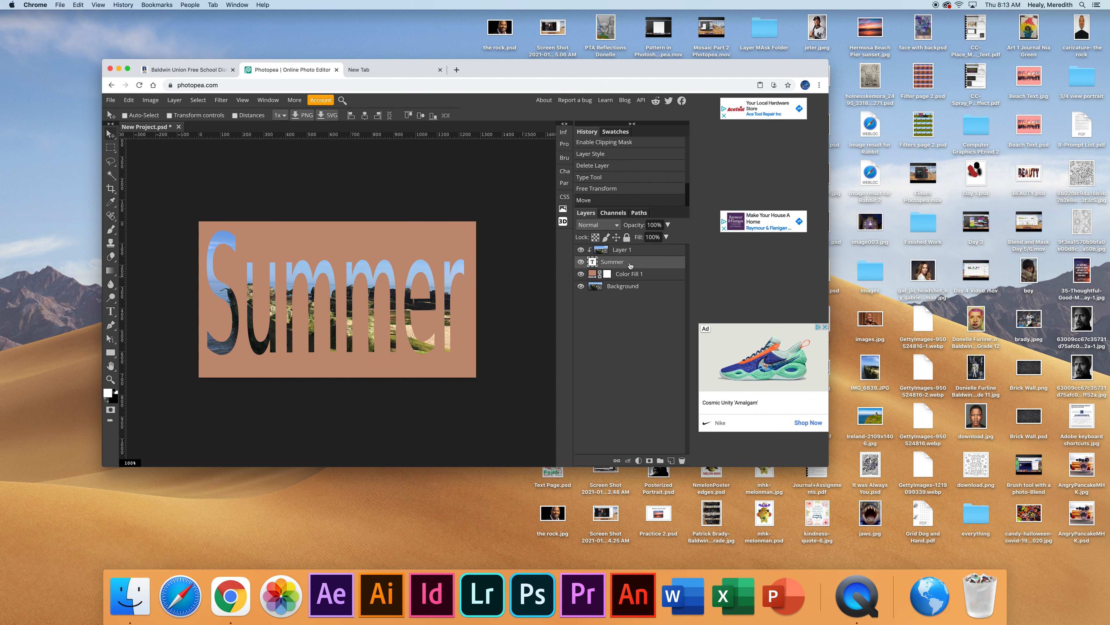
right_click(120, 311)
left_click(617, 262)
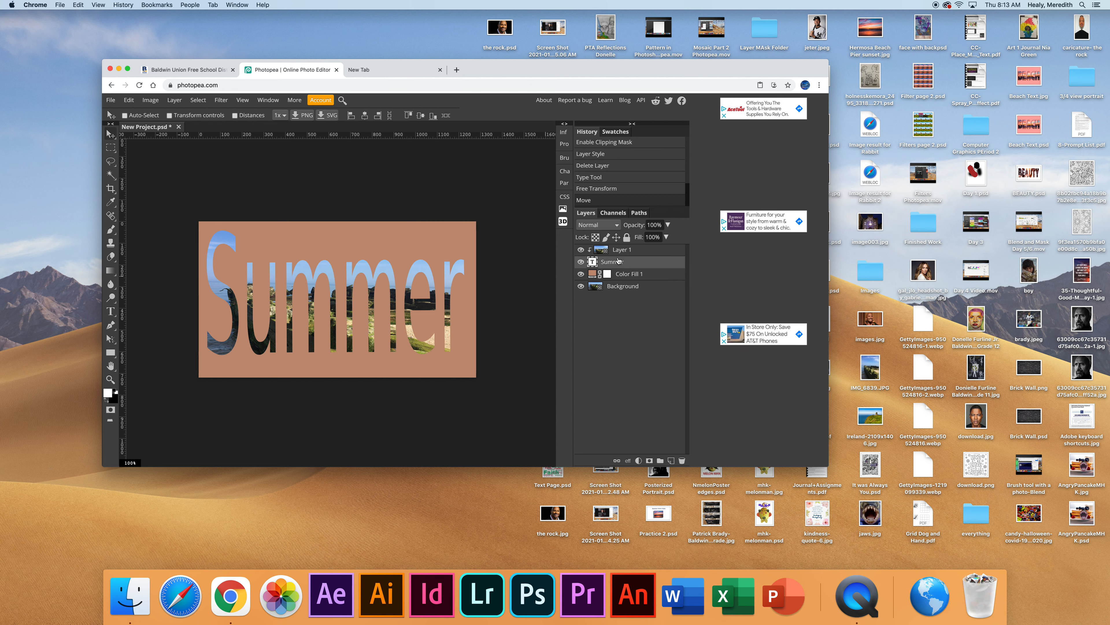
left_click(110, 311)
left_click_drag(205, 298, 482, 316)
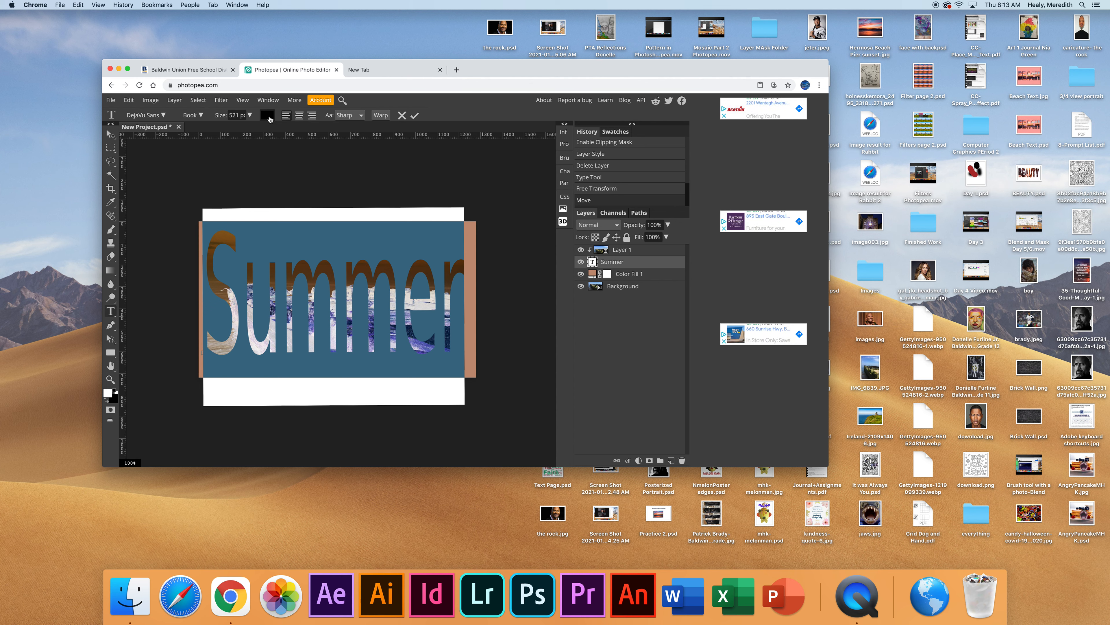
left_click(131, 101)
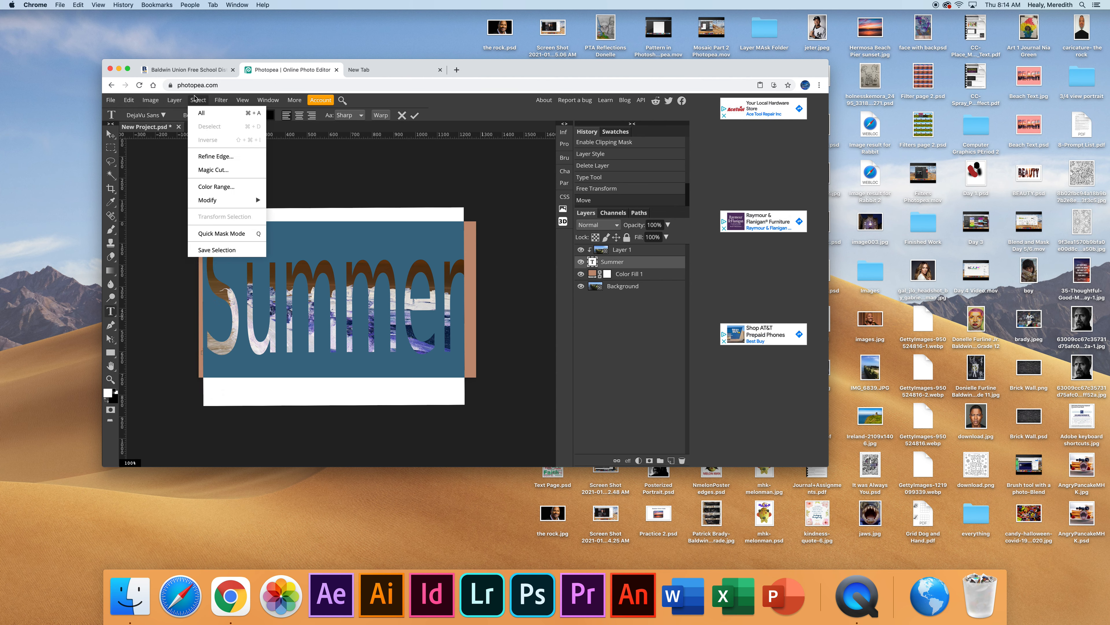
left_click(639, 460)
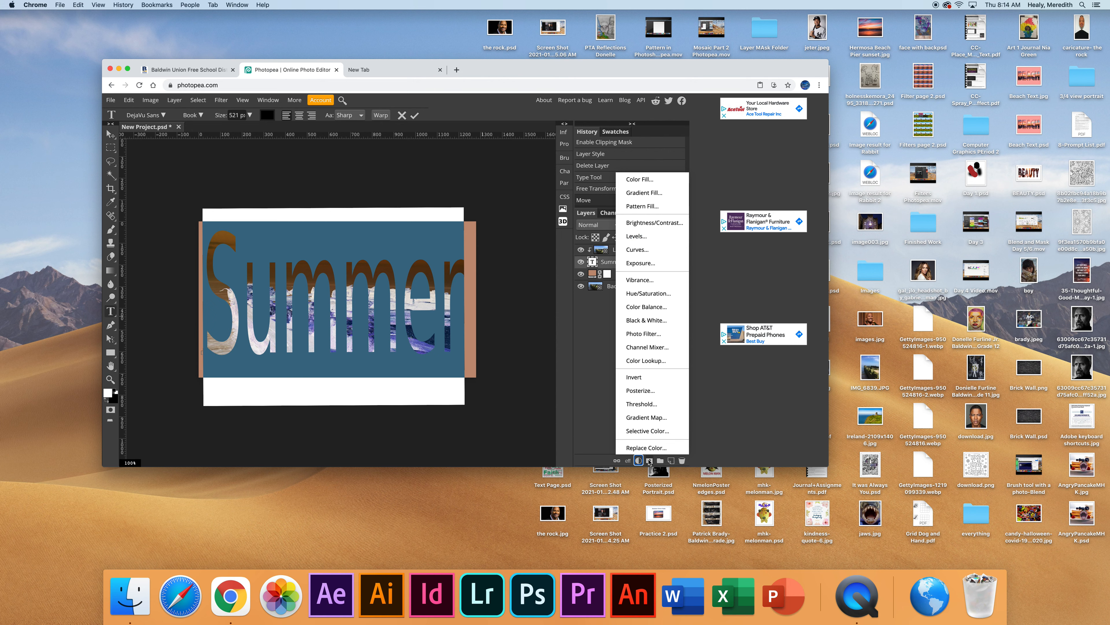
left_click(628, 460)
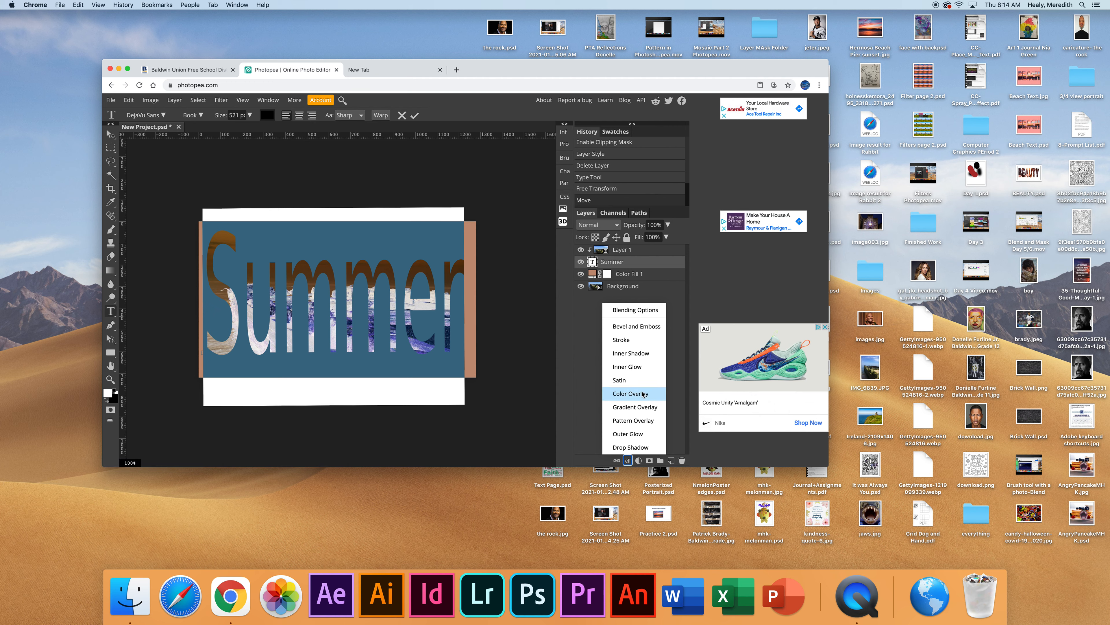
left_click(626, 340)
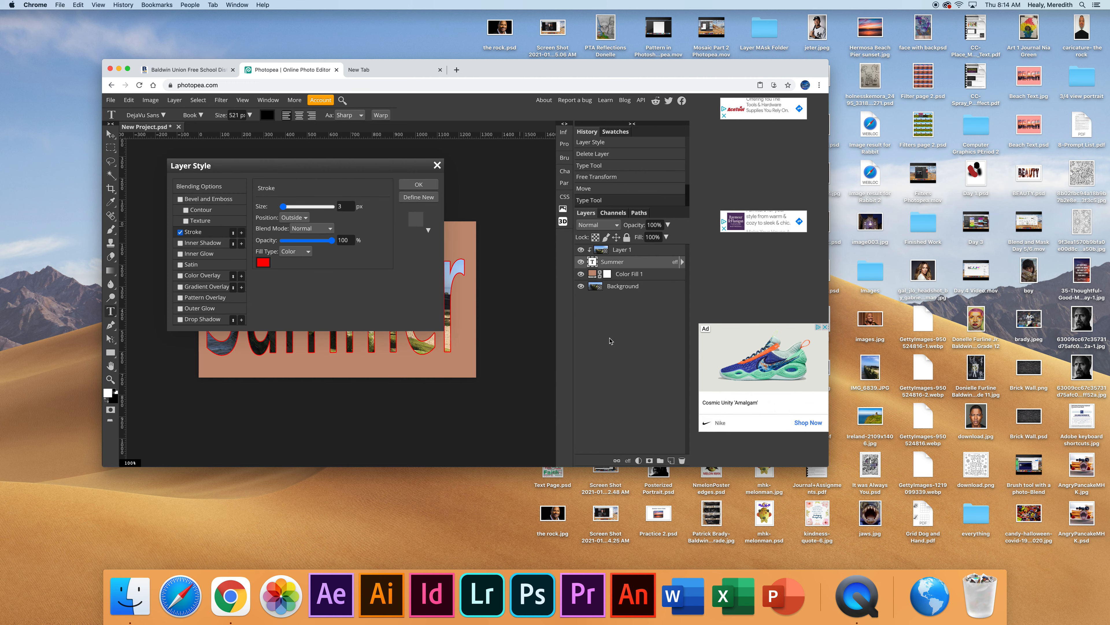
mouse_move(362, 170)
left_mouse_down()
mouse_move(601, 339)
mouse_move(711, 199)
mouse_move(674, 194)
mouse_move(621, 148)
mouse_move(586, 88)
mouse_move(612, 90)
left_mouse_up()
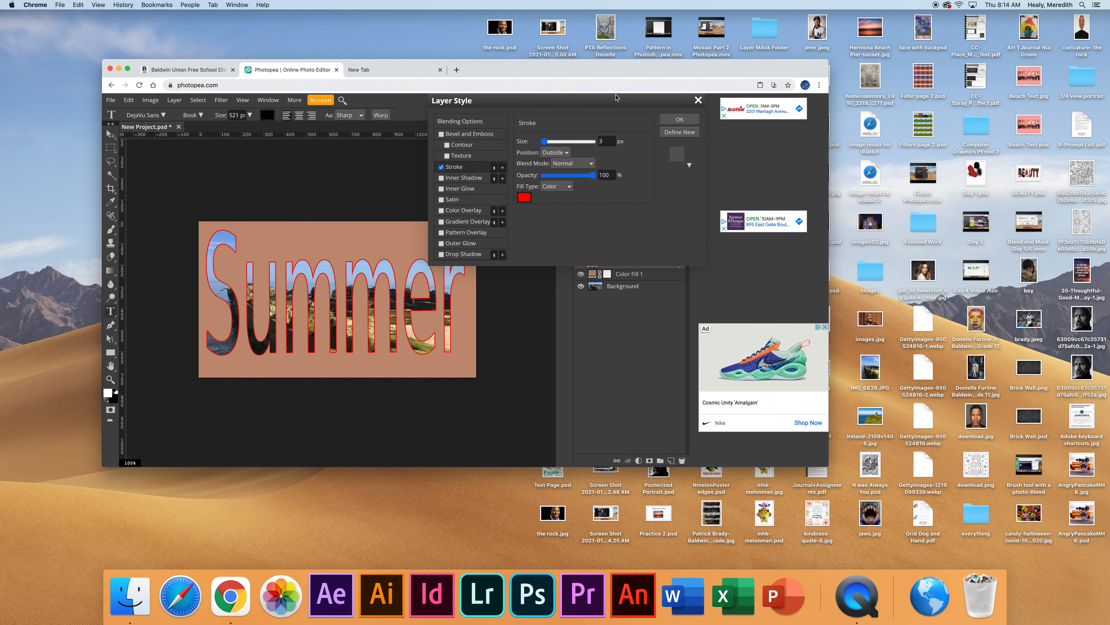
Set the stroke colour of the lettering to black, 000000
left_click(528, 195)
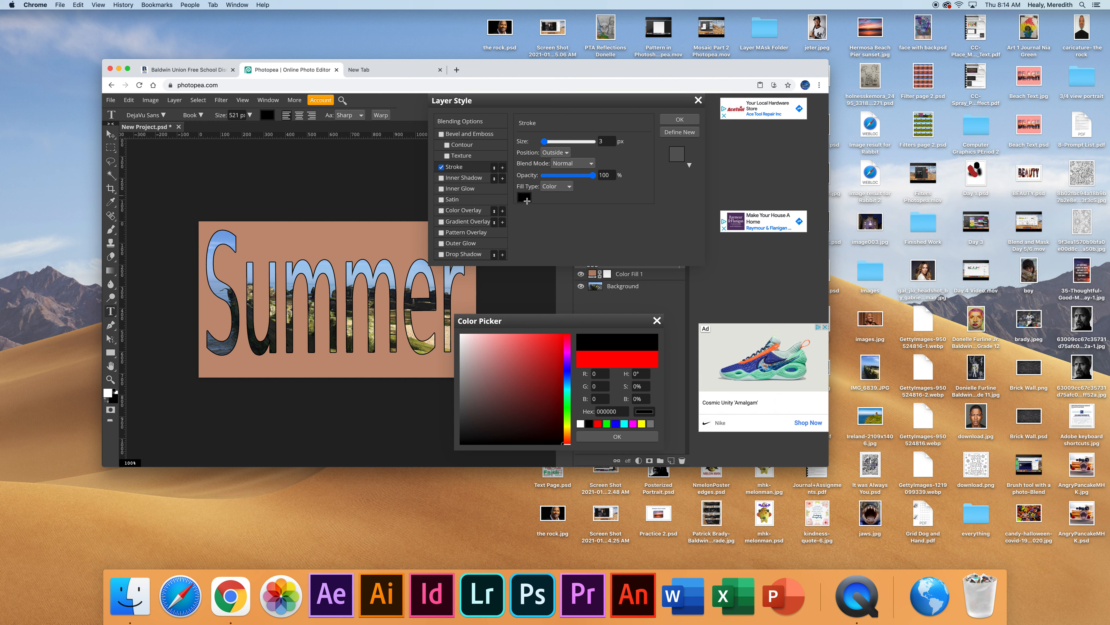
left_click(503, 361)
left_click(537, 379)
left_click(568, 369)
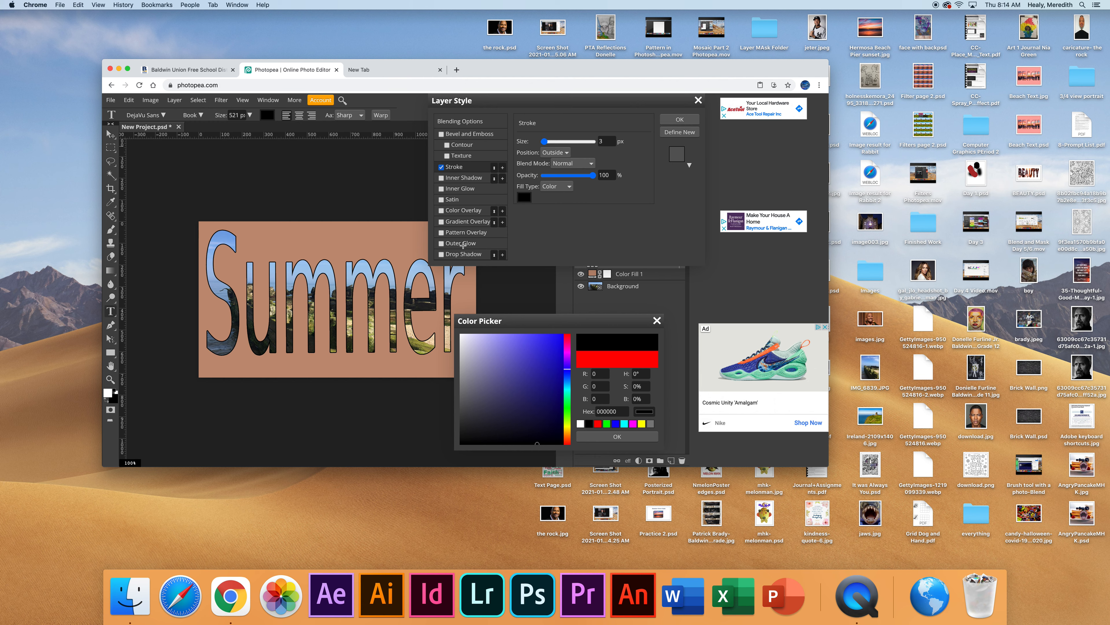
left_click(616, 437)
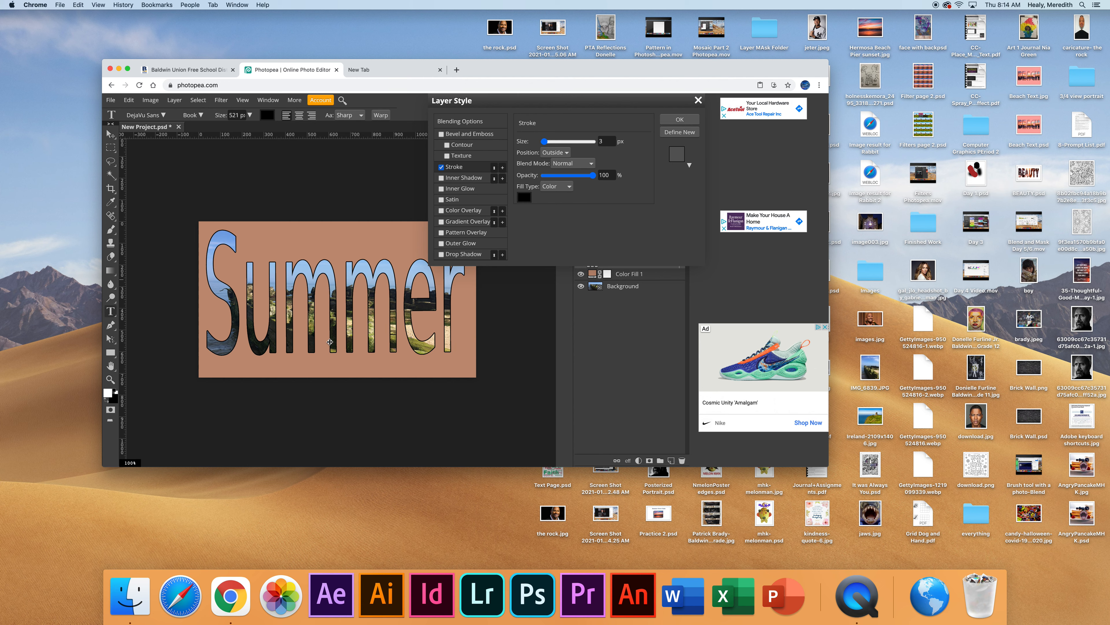
Set the lettering's stroke size to 4 px and add a drop shadow with 48% opacity
left_click(441, 254)
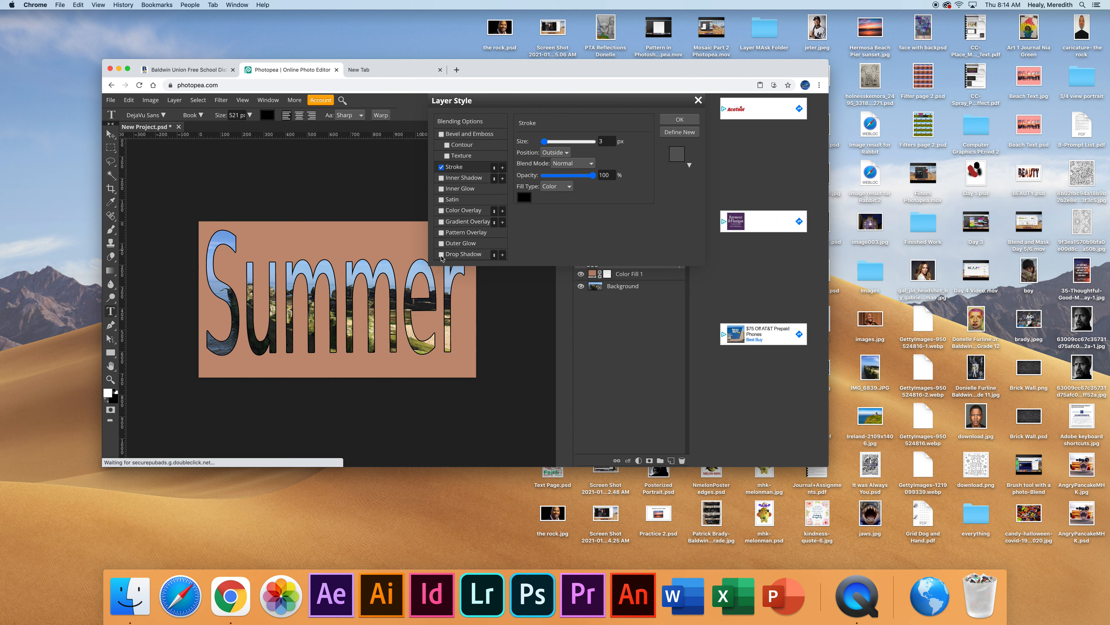
left_click_drag(546, 144, 545, 144)
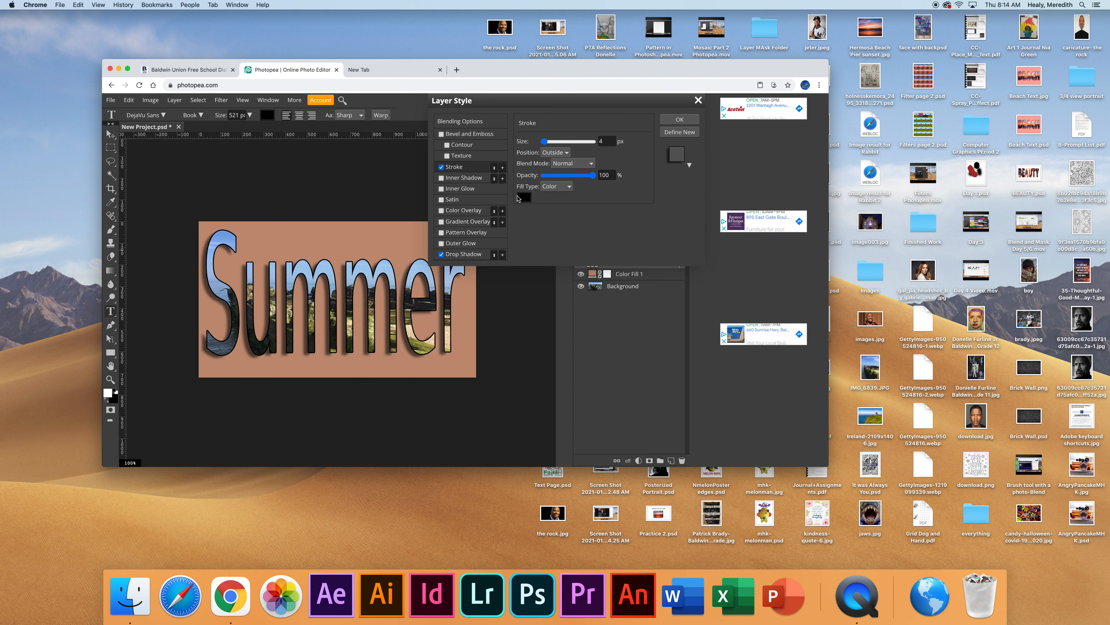
left_click(464, 254)
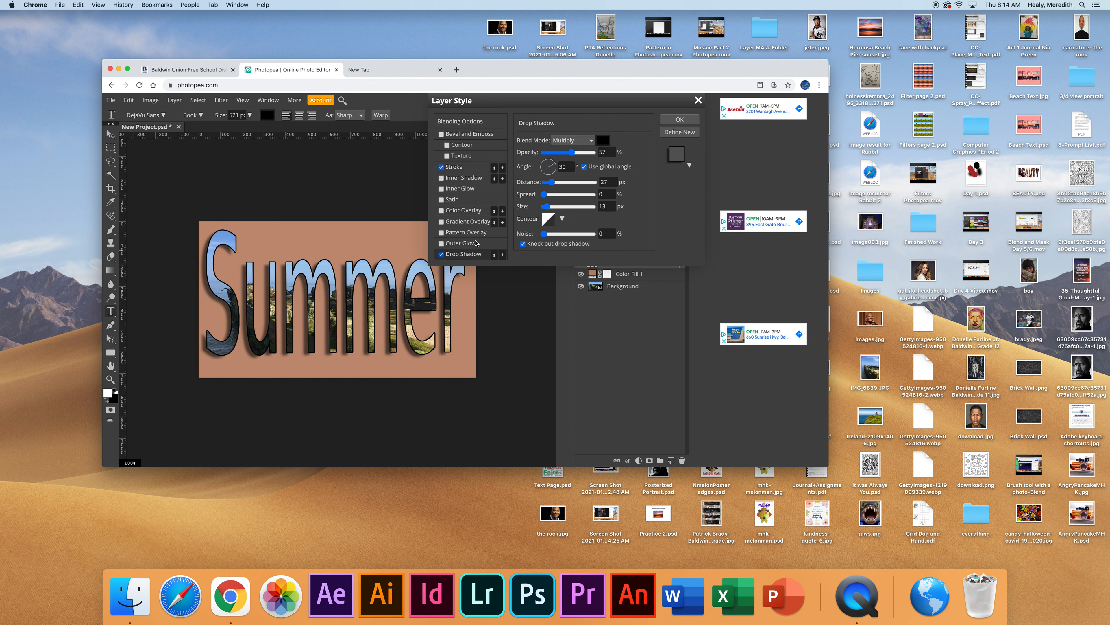
mouse_move(572, 152)
left_mouse_down()
mouse_move(557, 156)
mouse_move(568, 154)
left_mouse_up()
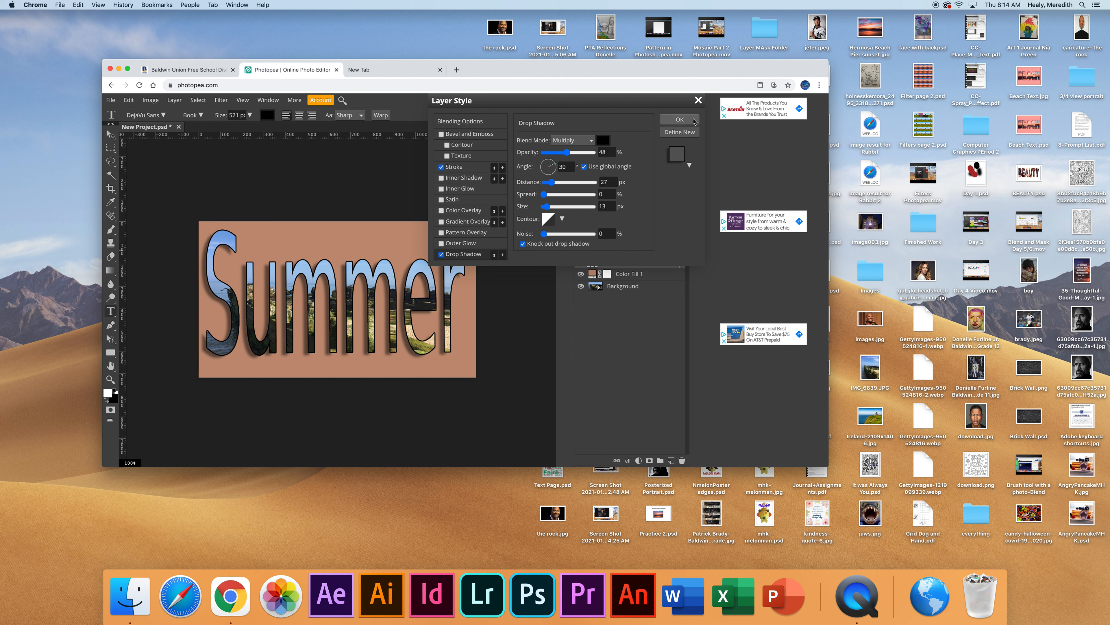
left_click(679, 119)
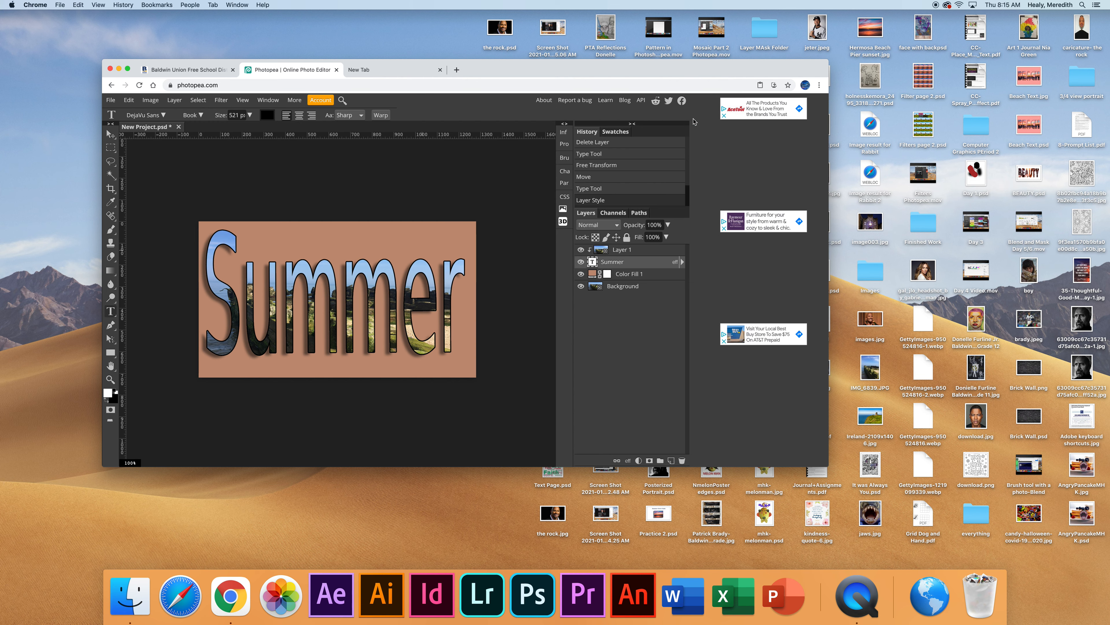
Try the pinks c276a9, b62d89 and ee5ebe for Color Fill 1 and set it to a slightly lighter bright pink
double_click(592, 274)
left_click(567, 349)
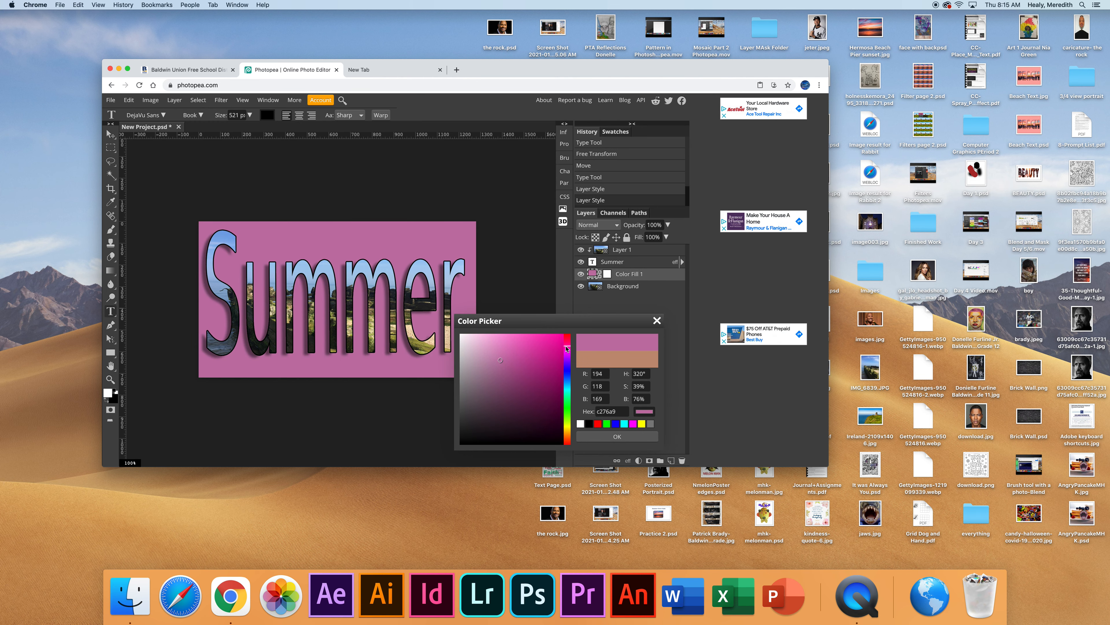
left_click(538, 366)
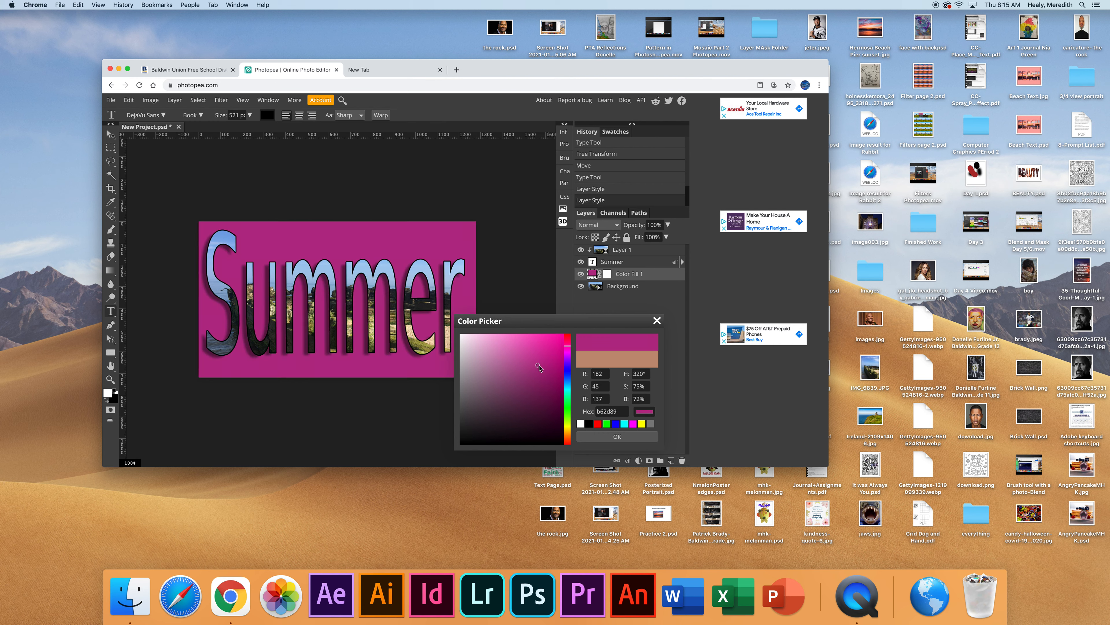
left_click(535, 351)
left_click(523, 341)
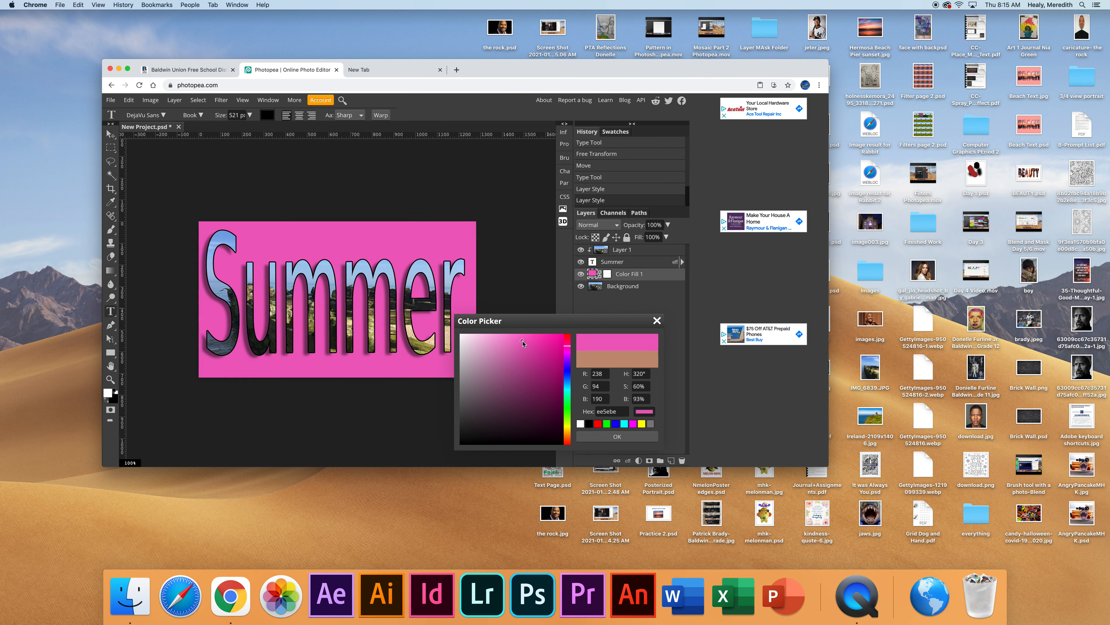
left_click(514, 340)
left_click(621, 436)
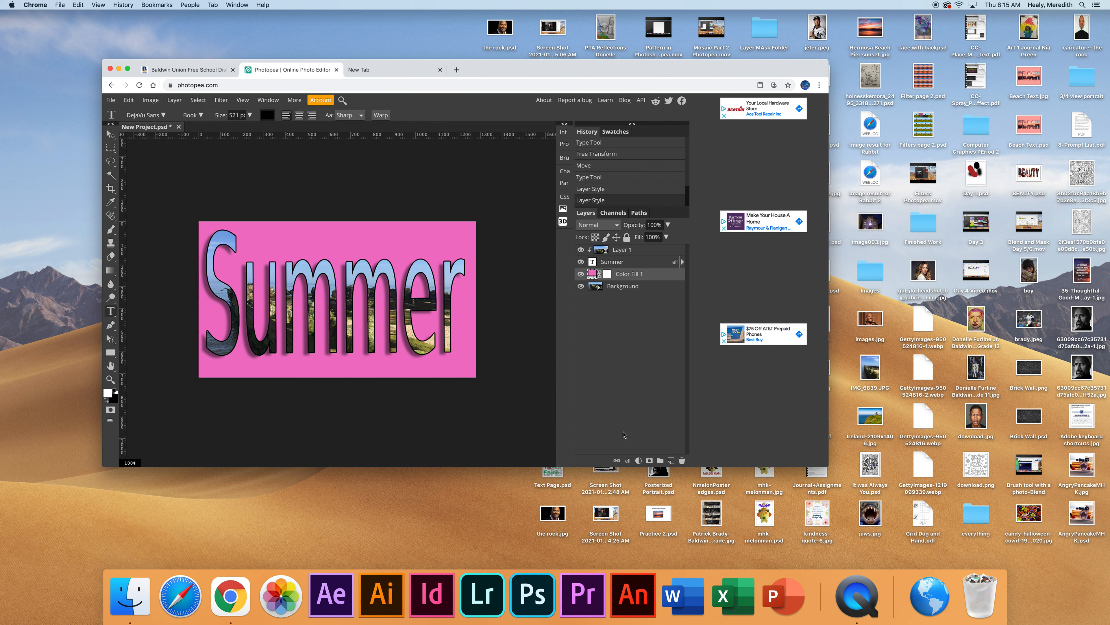